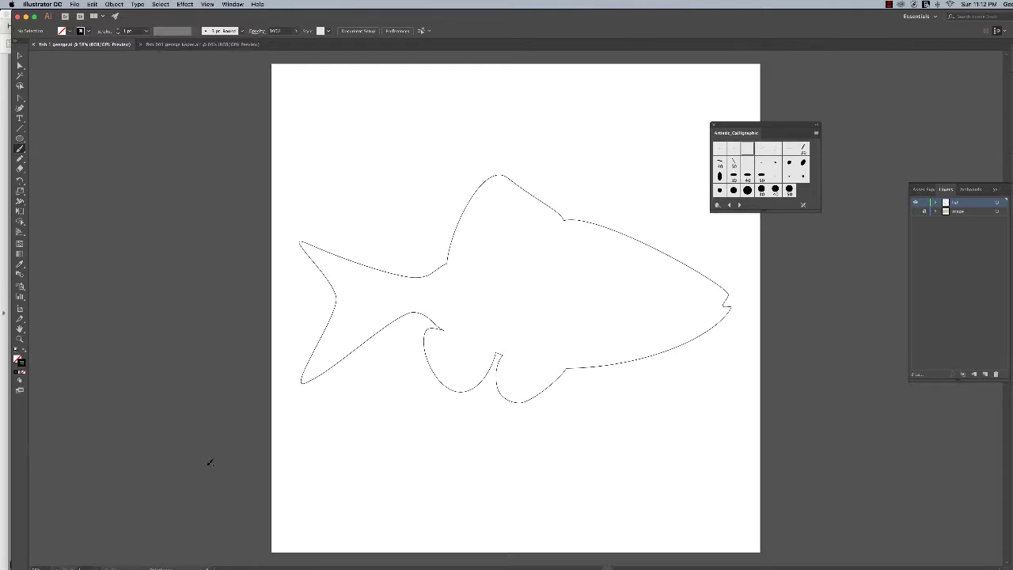
# Step: After glancing at the reference fish, lock the fish layer and add a new layer named 'rays'
pyautogui.press('super+grave')
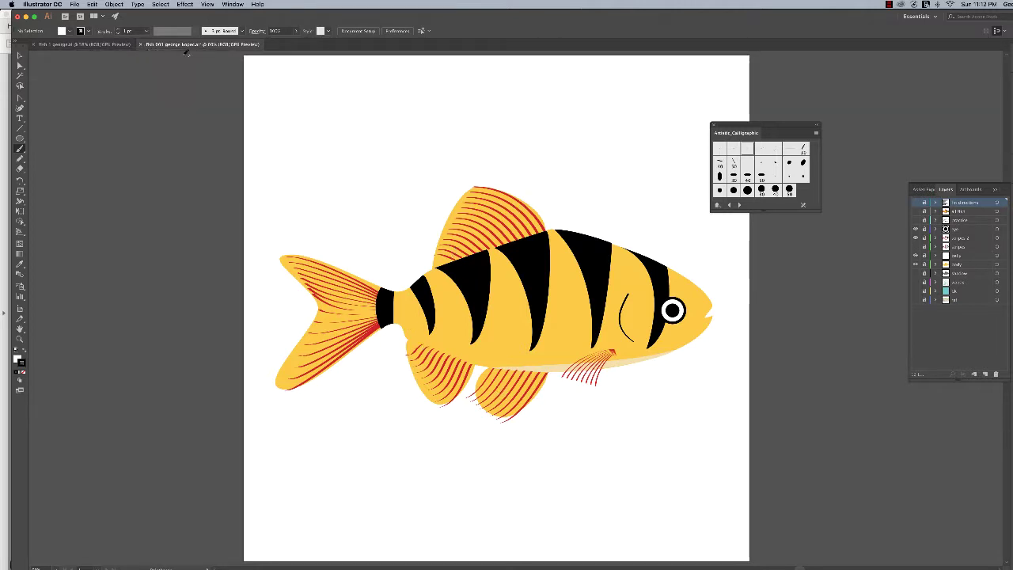
pyautogui.click(95, 45)
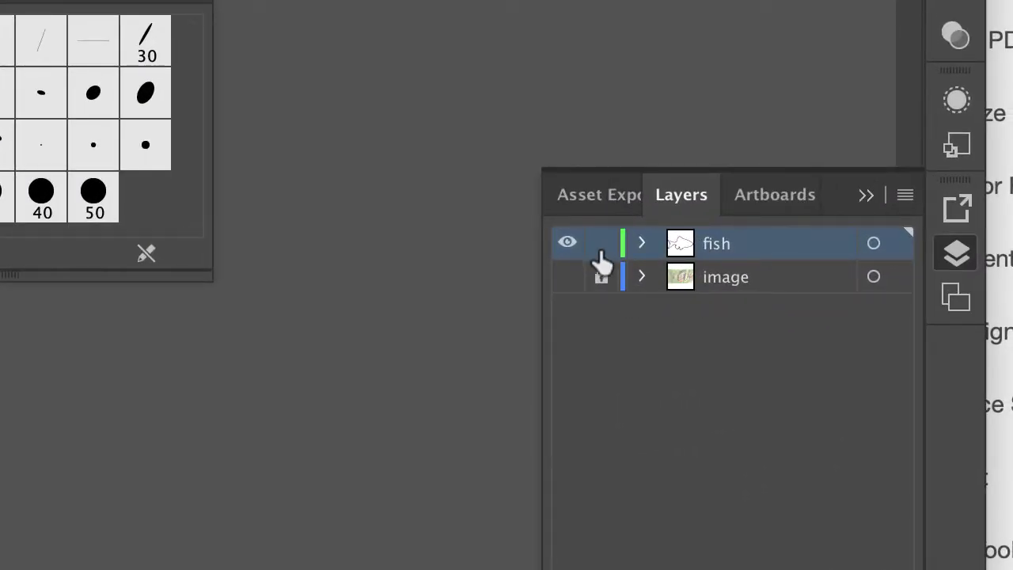
pyautogui.click(603, 245)
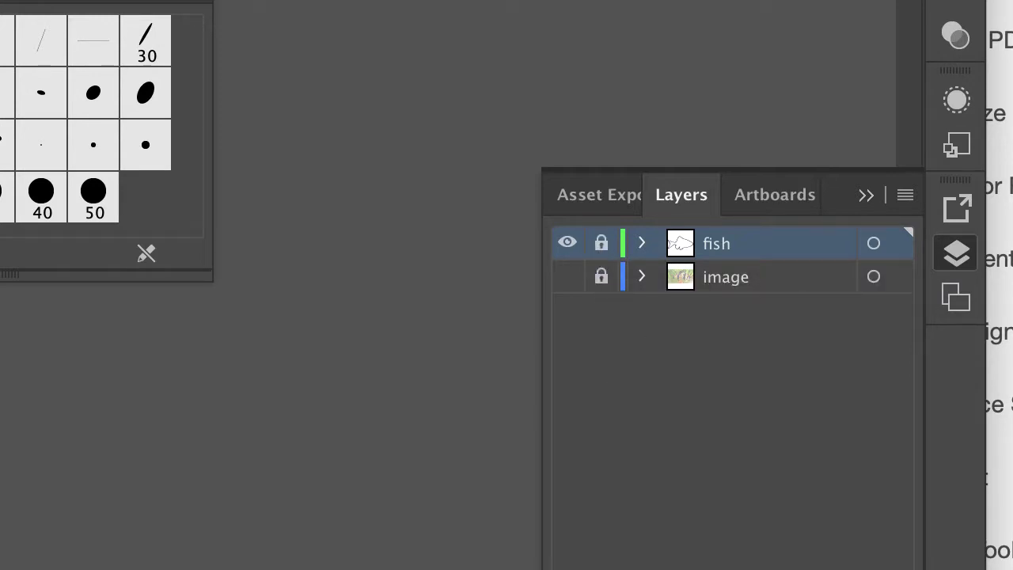
pyautogui.press('super+l')
pyautogui.doubleClick(747, 242)
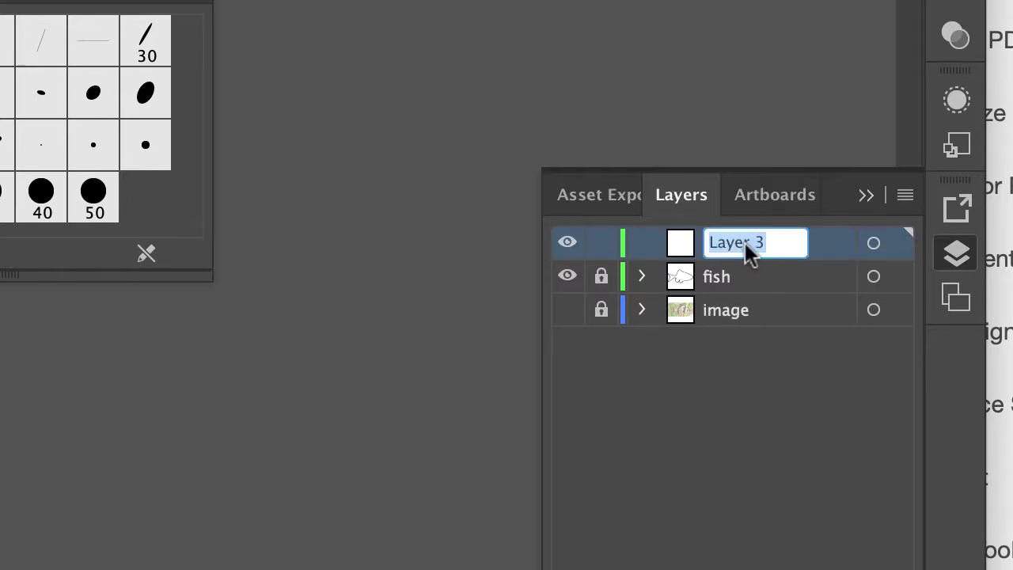
pyautogui.write('rays')
pyautogui.press('Return')
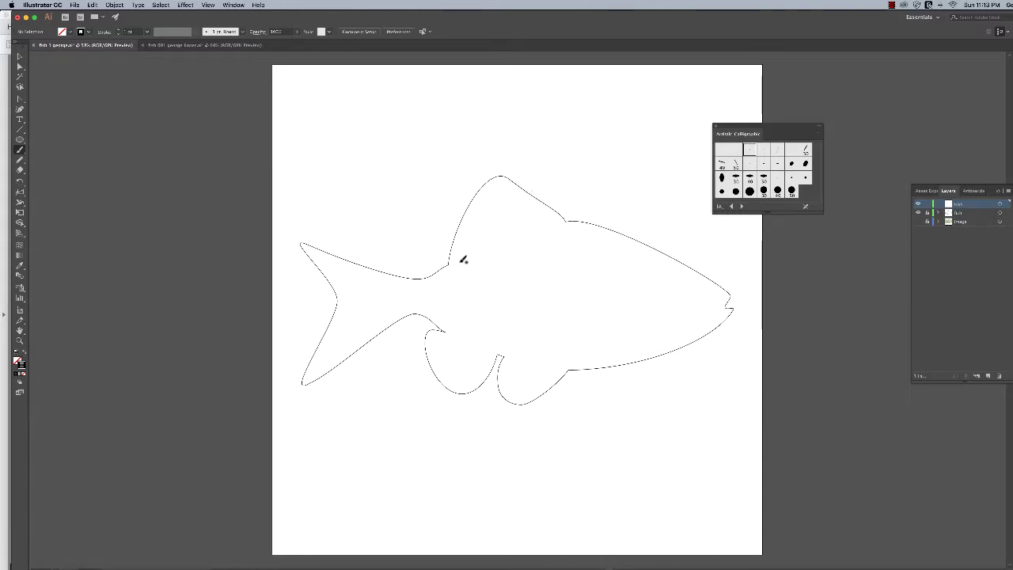
# Step: Check the coloured reference, then draw the long rear-edge line and short base line in the dorsal fin
pyautogui.click(235, 46)
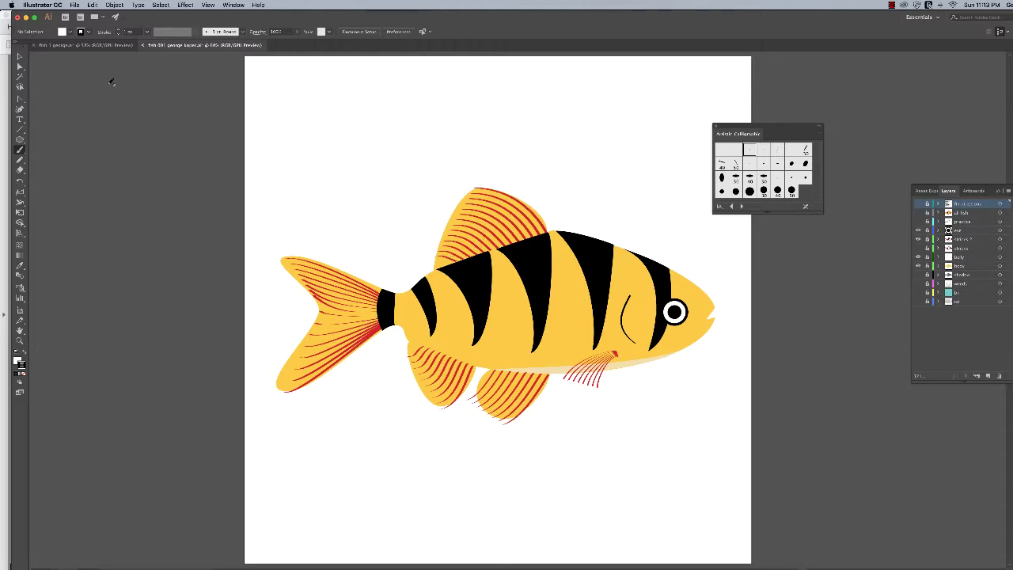
pyautogui.click(110, 46)
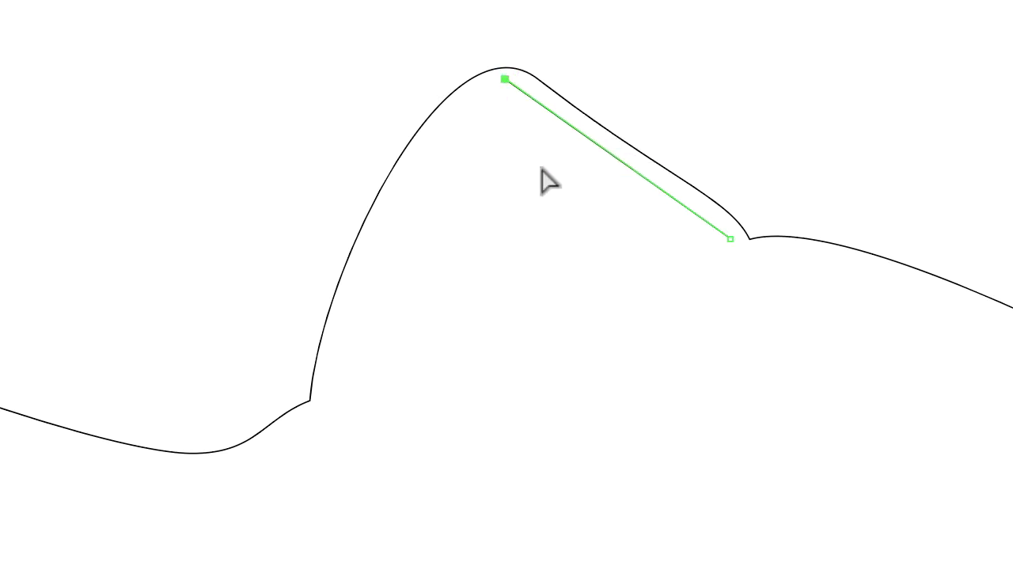
pyautogui.keyDown('ctrl'); pyautogui.click(542, 170); pyautogui.keyUp('ctrl')
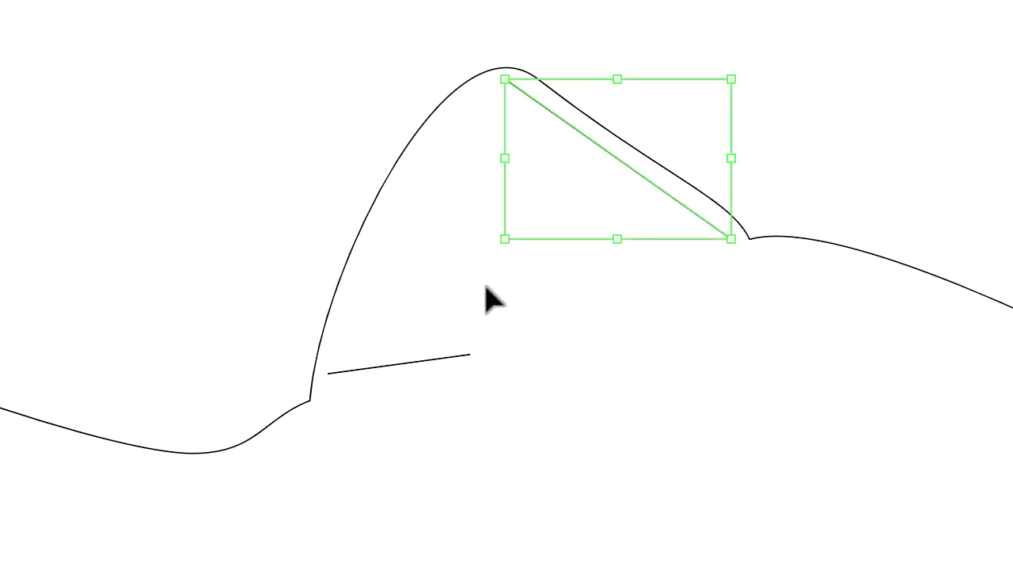
# Step: Select both dorsal fin lines and join them with Object > Blend > Make
pyautogui.keyDown('shift'); pyautogui.click(420, 368); pyautogui.keyUp('shift')
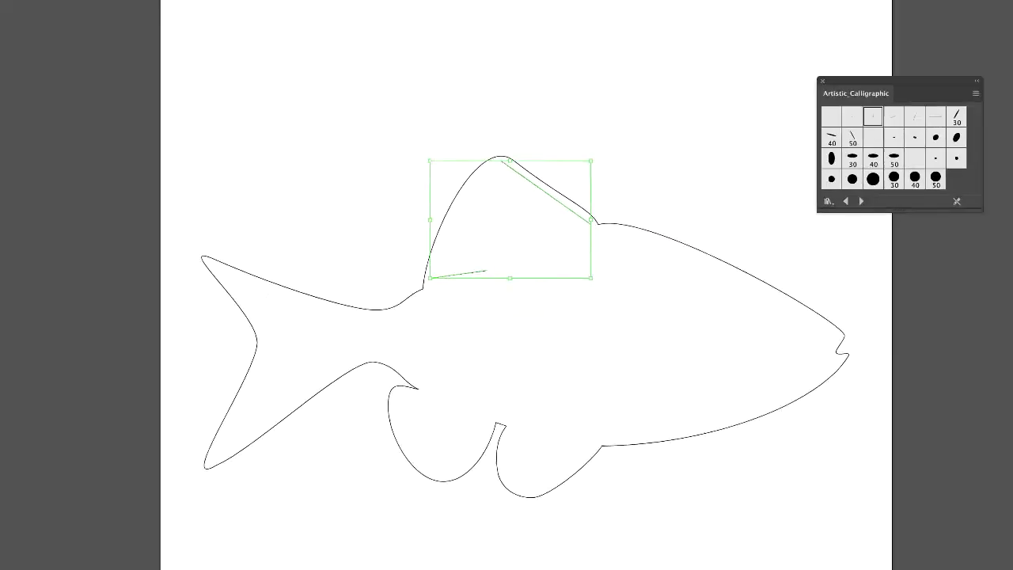
pyautogui.click(114, 4)
pyautogui.moveTo(159, 209)
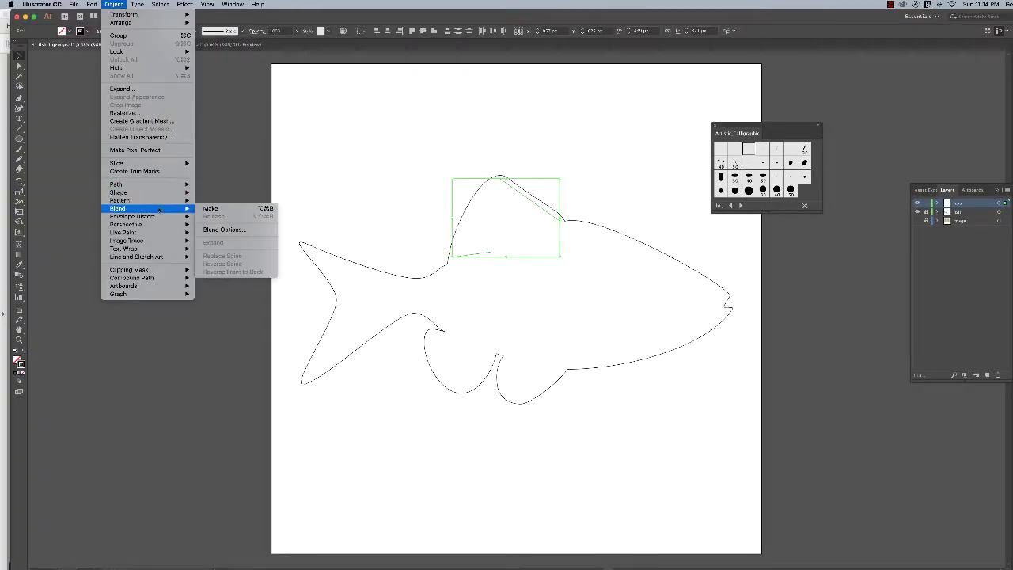
pyautogui.click(220, 210)
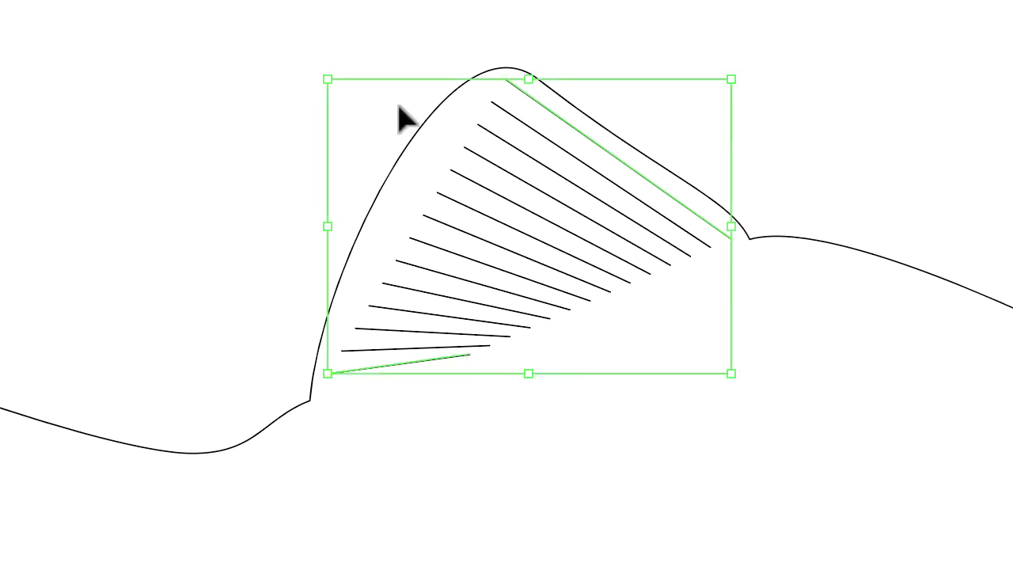
# Step: Curve the top and base dorsal rays with direction handles and fine-tune their start points
pyautogui.press('a')
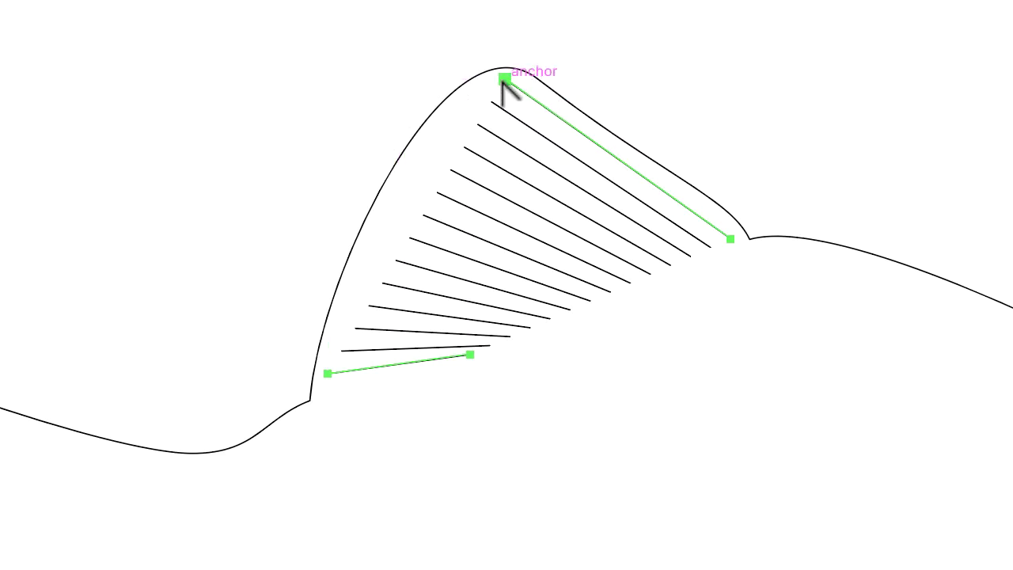
pyautogui.moveTo(505, 79); pyautogui.dragTo(417, 89)
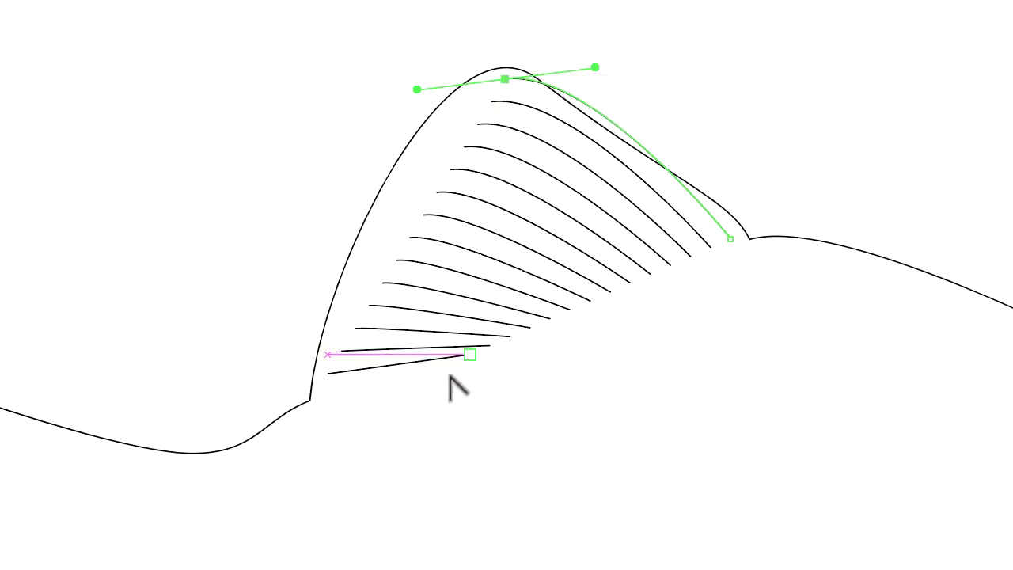
pyautogui.click(328, 374)
pyautogui.moveTo(320, 383); pyautogui.dragTo(252, 407)
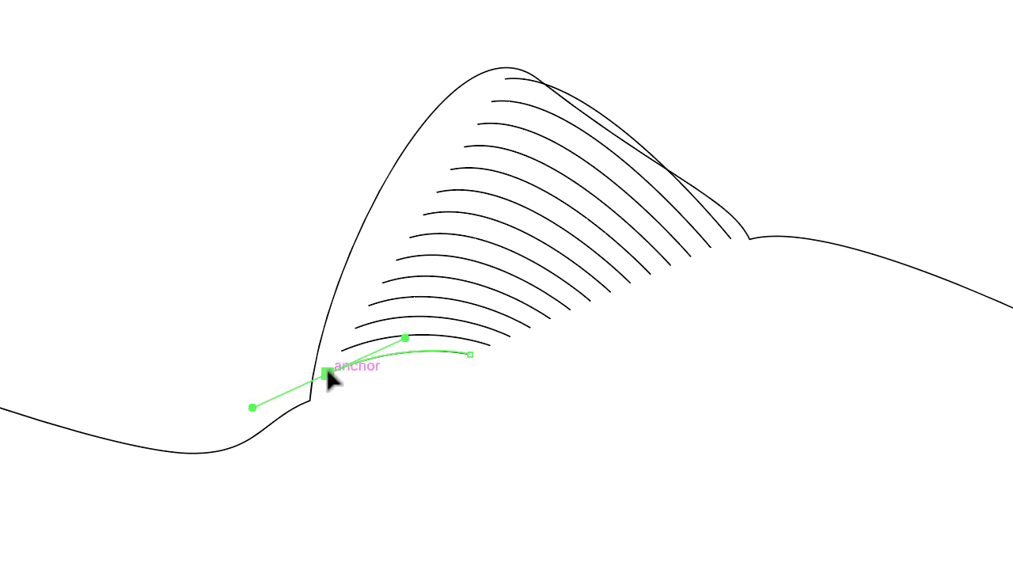
pyautogui.moveTo(327, 374); pyautogui.dragTo(315, 373)
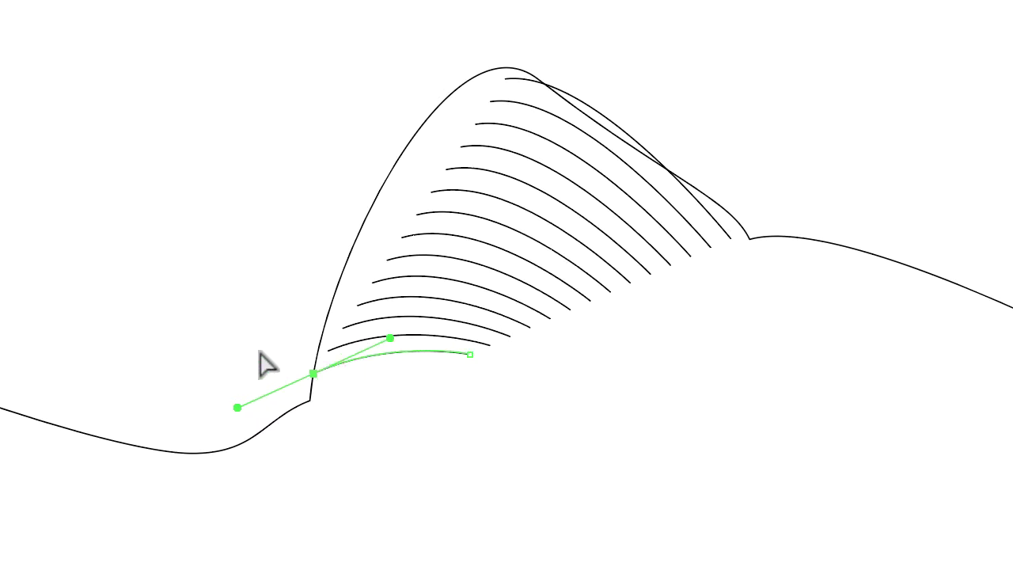
pyautogui.click(503, 77)
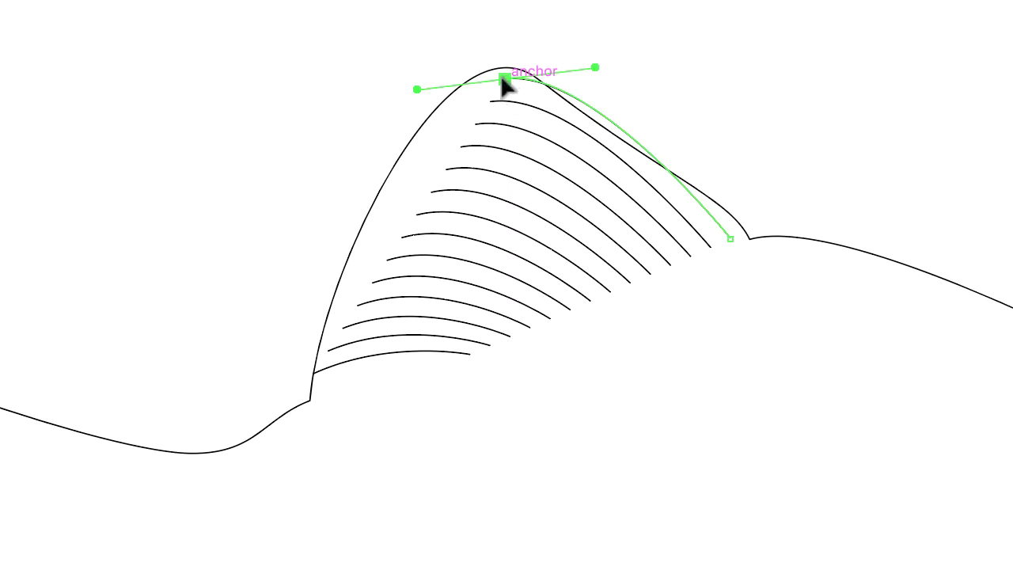
pyautogui.moveTo(504, 78); pyautogui.dragTo(470, 87)
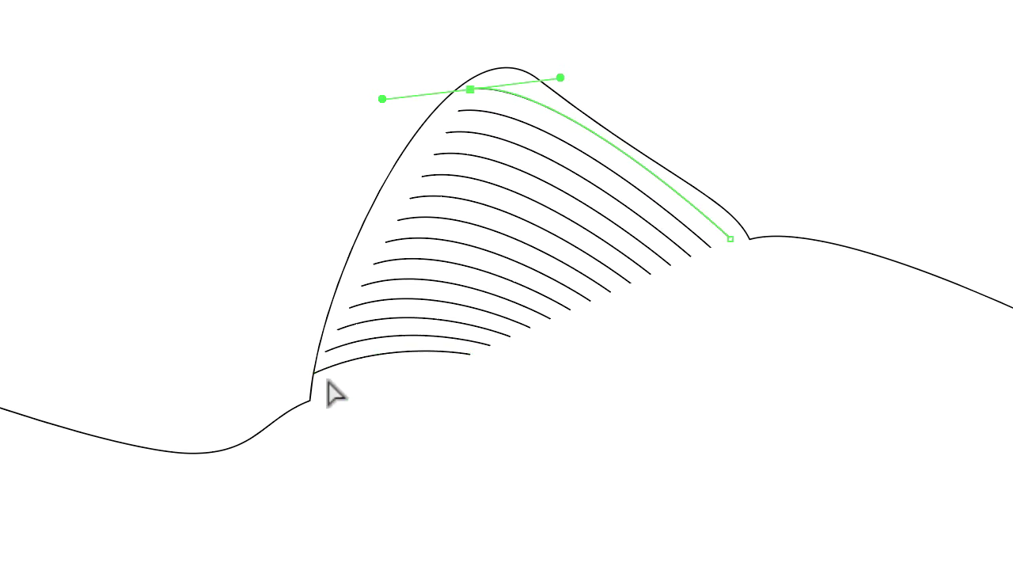
pyautogui.moveTo(311, 372); pyautogui.dragTo(326, 368)
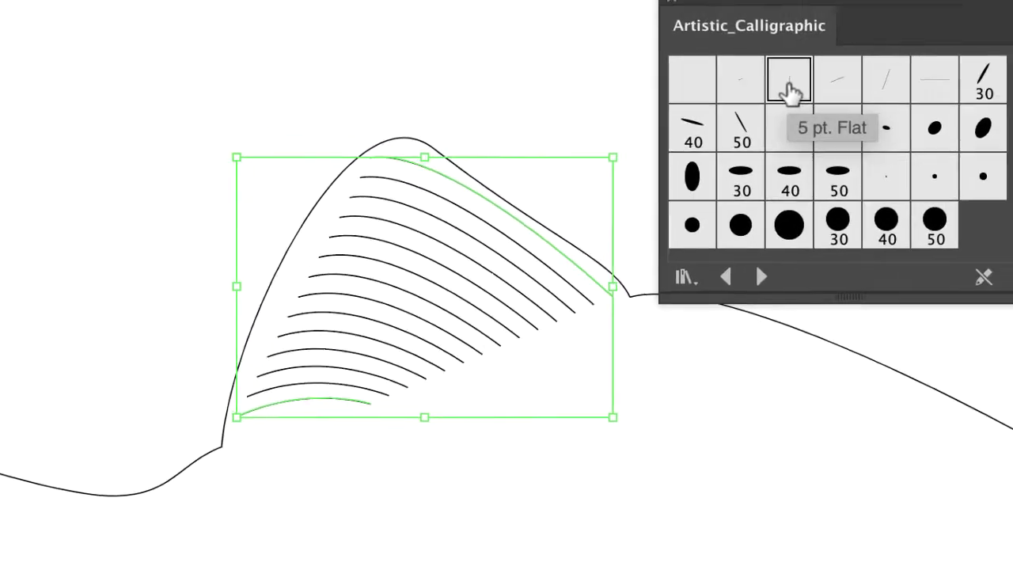
# Step: Apply the 3 pt. Flat calligraphic brush to the dorsal rays and enlarge the brush size
pyautogui.click(685, 147)
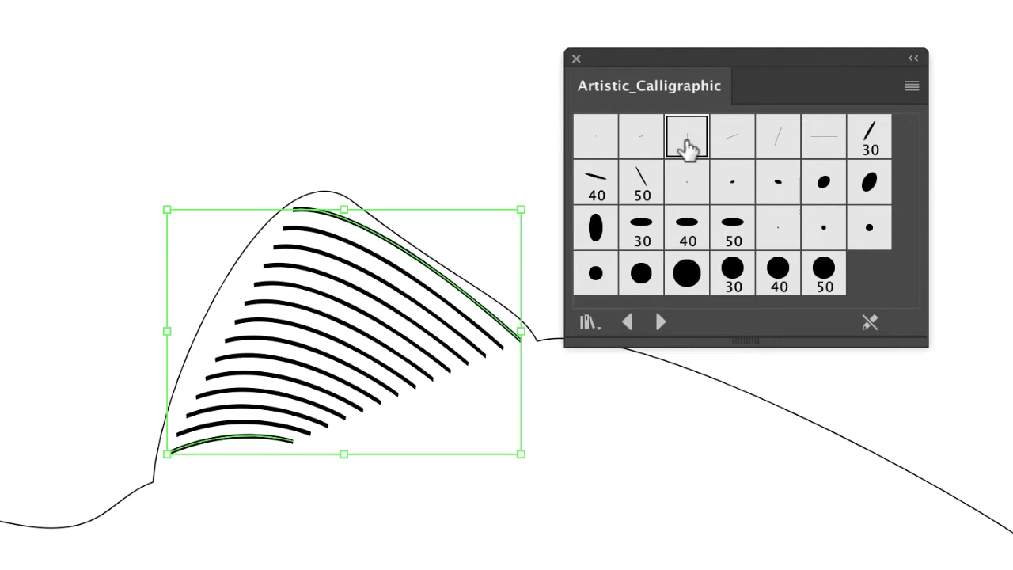
pyautogui.click(642, 145)
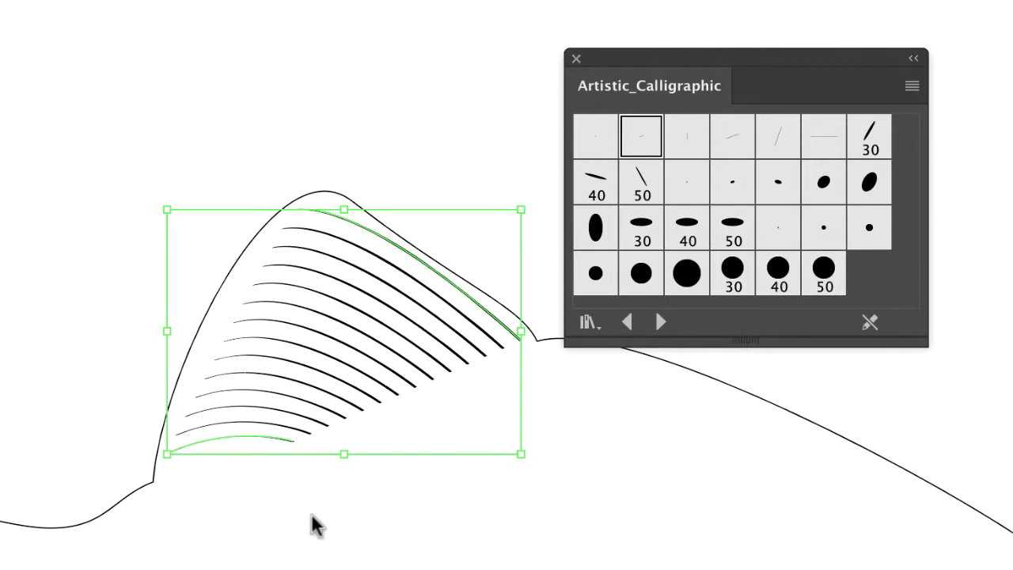
pyautogui.press('b')
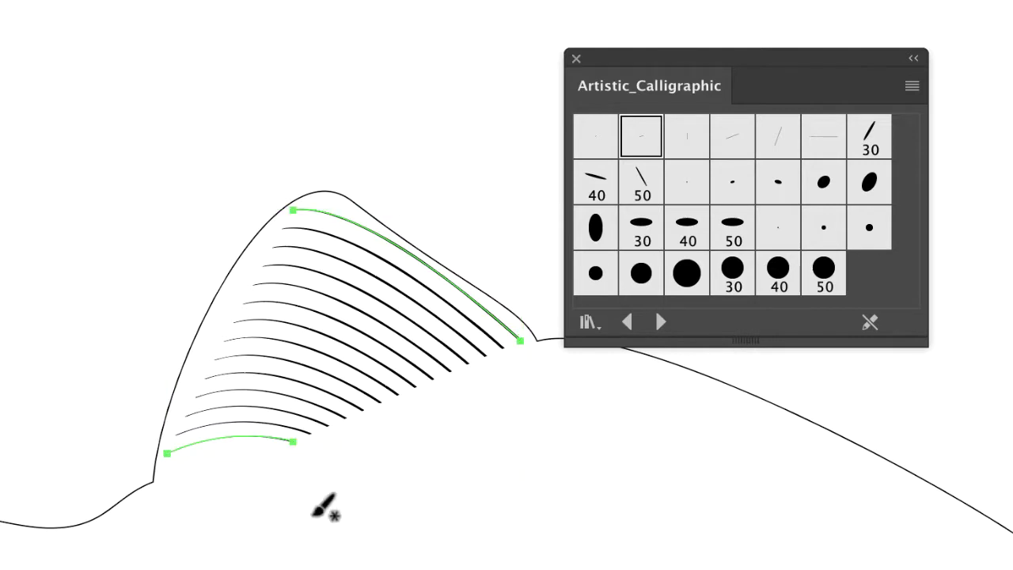
pyautogui.press(']')
pyautogui.press(']')
pyautogui.press(']')
pyautogui.press(']')
pyautogui.press(']')
pyautogui.press(']')
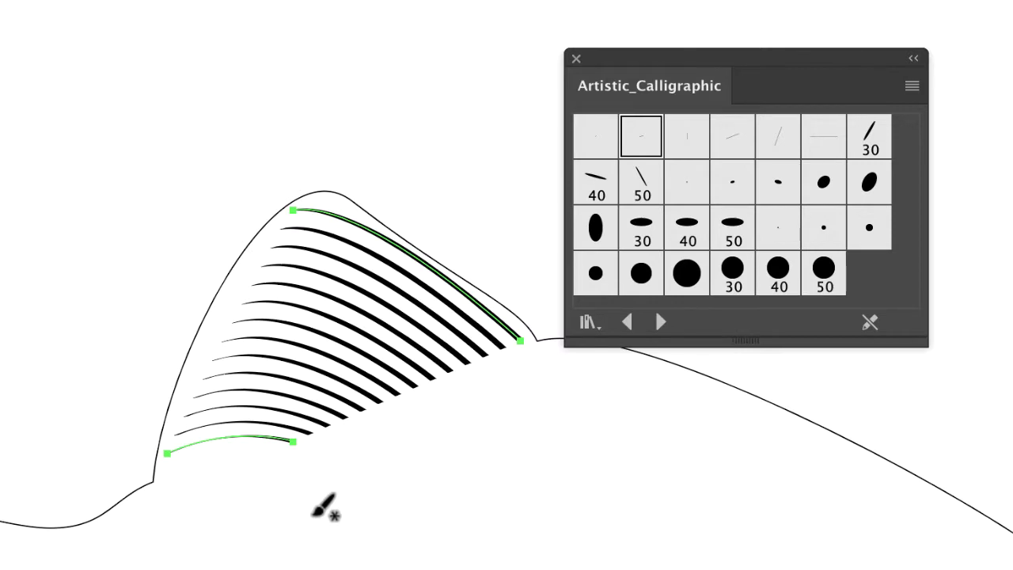
# Step: Deselect the brushed fin rays and return to the Paintbrush
pyautogui.press('v')
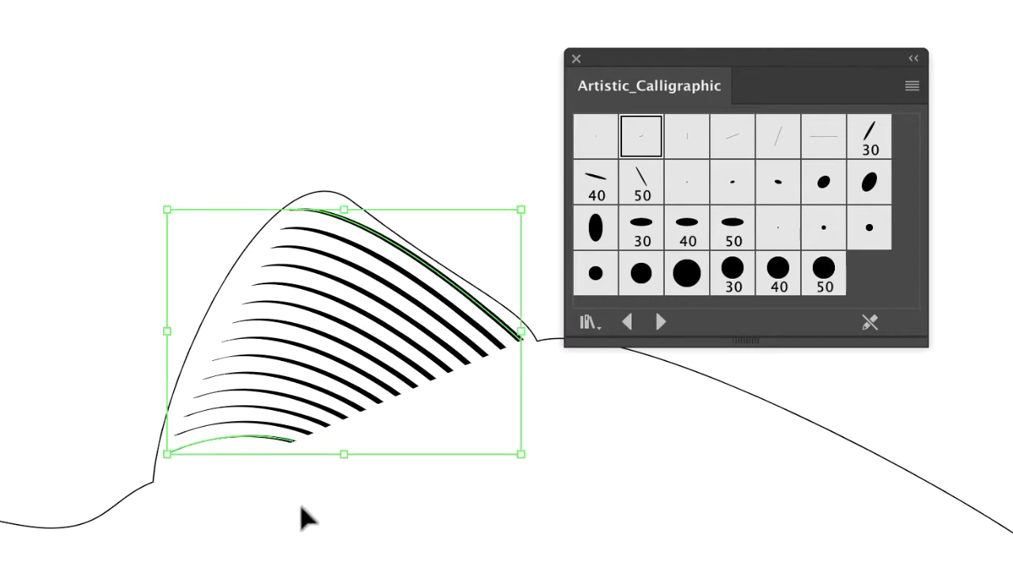
pyautogui.click(115, 366)
pyautogui.press('b')
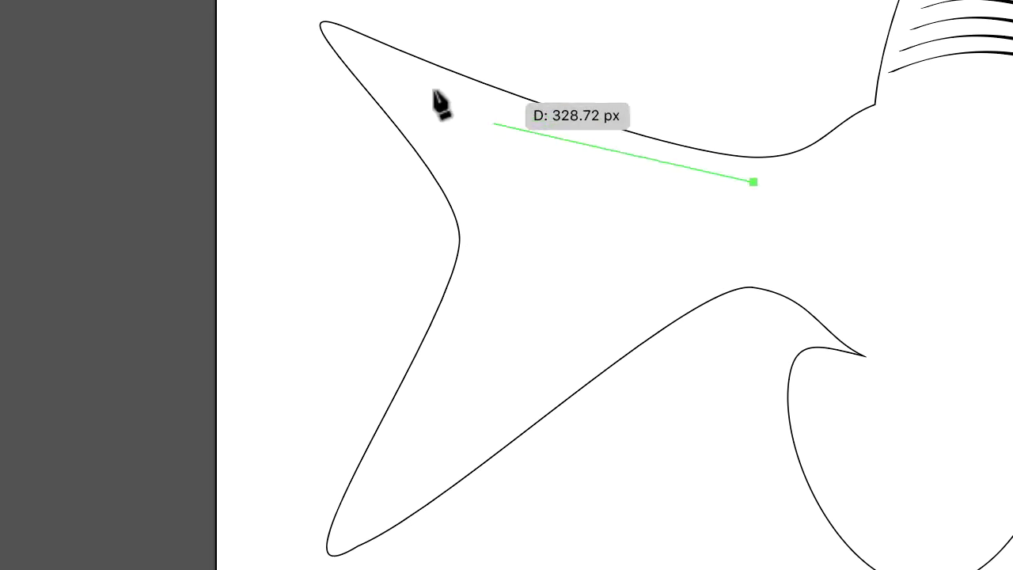
# Step: Draw two straight upper-tail lines from the tail base, one to the tip and one to the notch
pyautogui.click(347, 40)
pyautogui.press('ctrl')
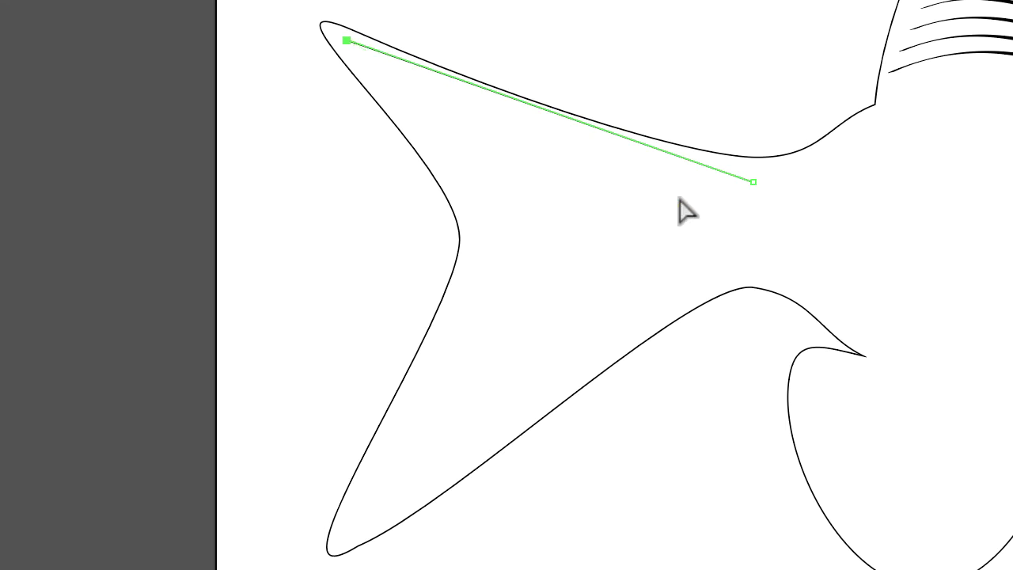
pyautogui.keyDown('ctrl'); pyautogui.click(686, 201); pyautogui.keyUp('ctrl')
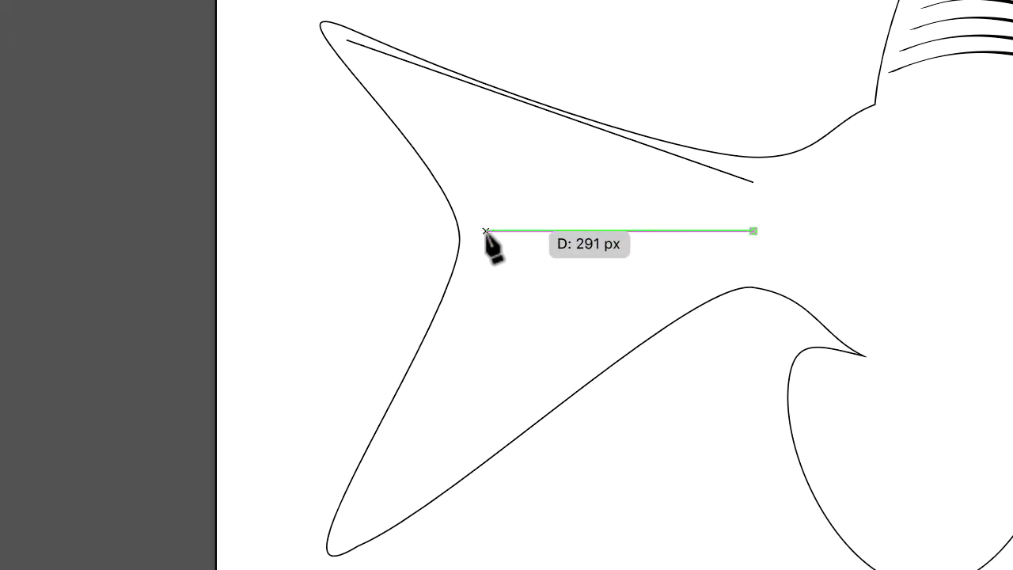
pyautogui.click(477, 232)
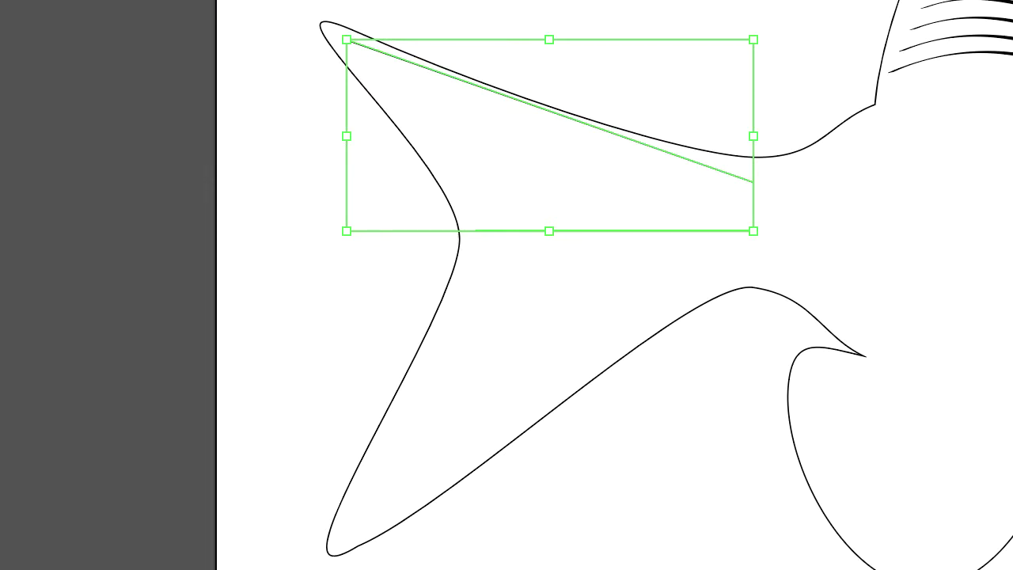
# Step: Blend the two upper-tail lines with Ctrl+Alt+B into a fan of rays
pyautogui.press('a')
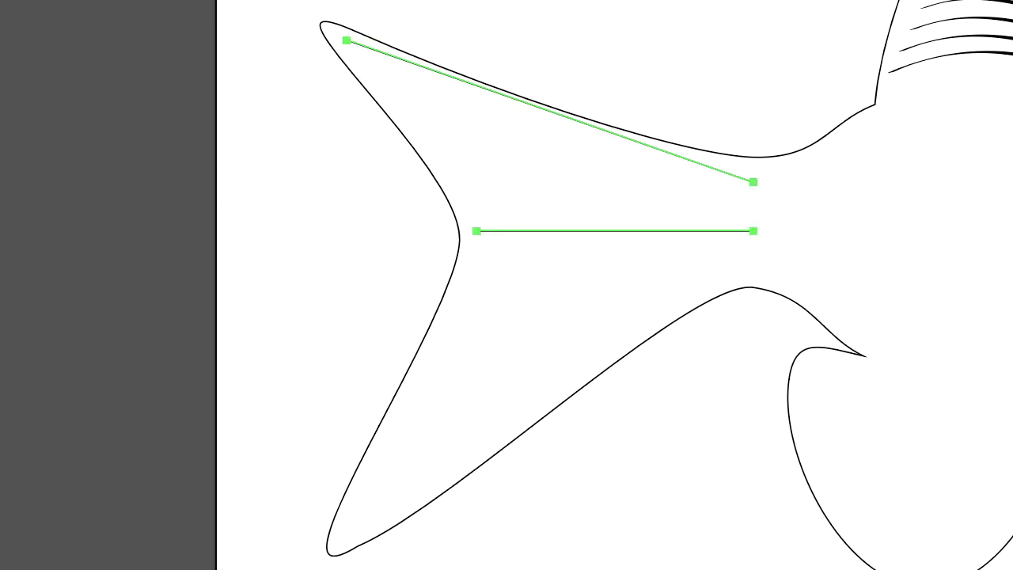
pyautogui.hotkey('ctrl', 'alt', 'b')
pyautogui.press('v')
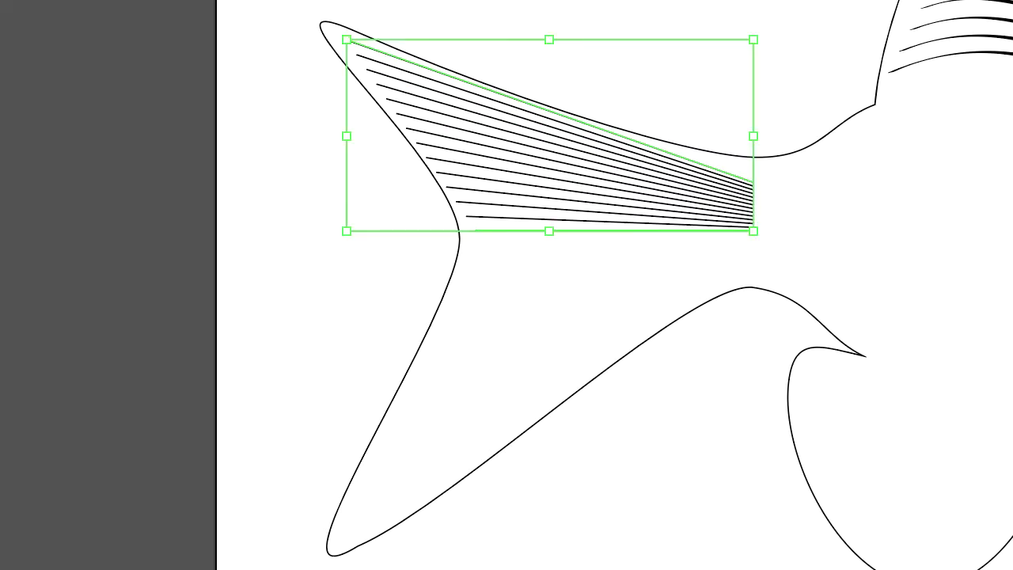
pyautogui.press('a')
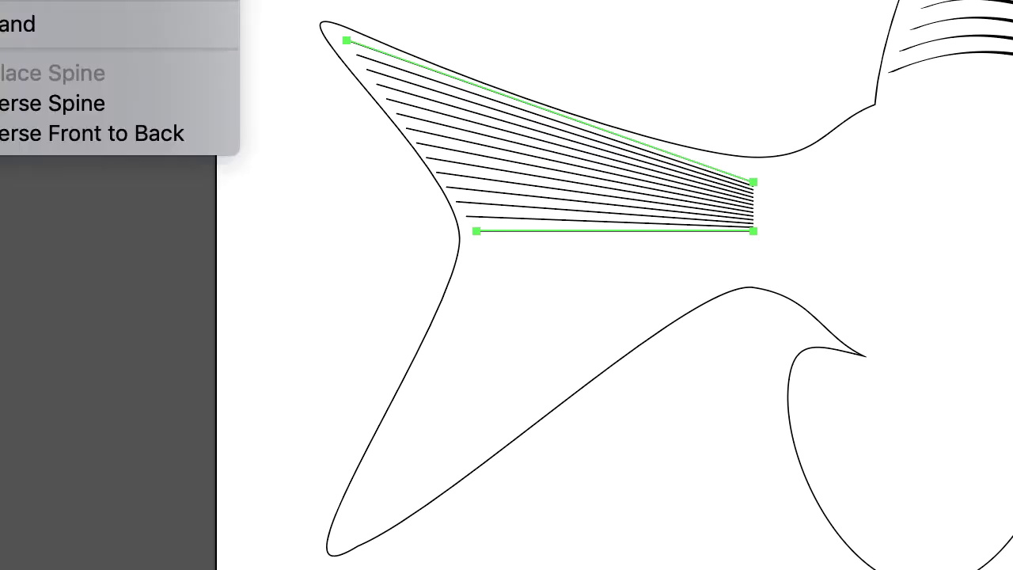
# Step: Reduce the upper tail blend to about 7 Specified Steps in Blend Options
pyautogui.click(77, 2)
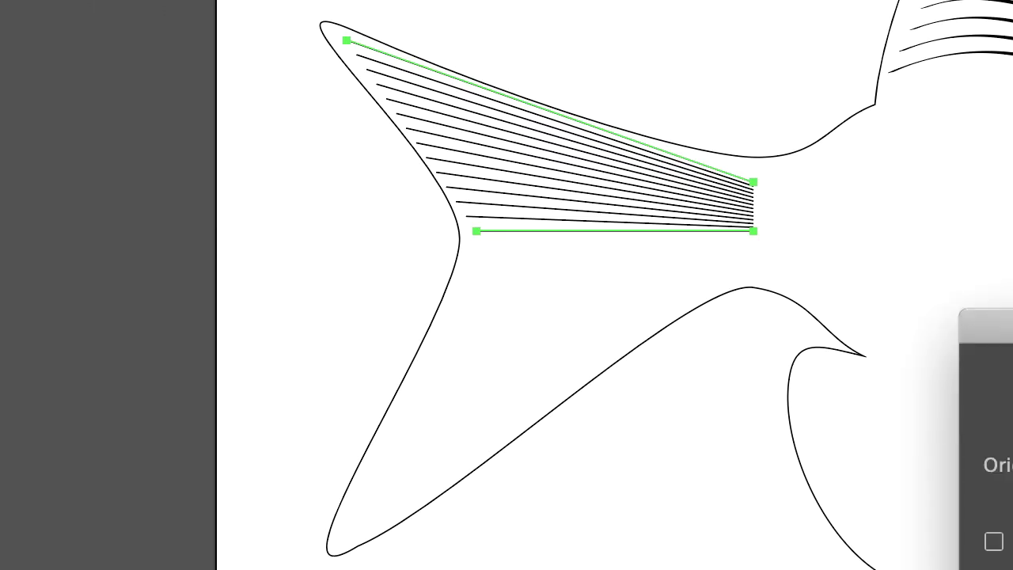
pyautogui.press('Return')
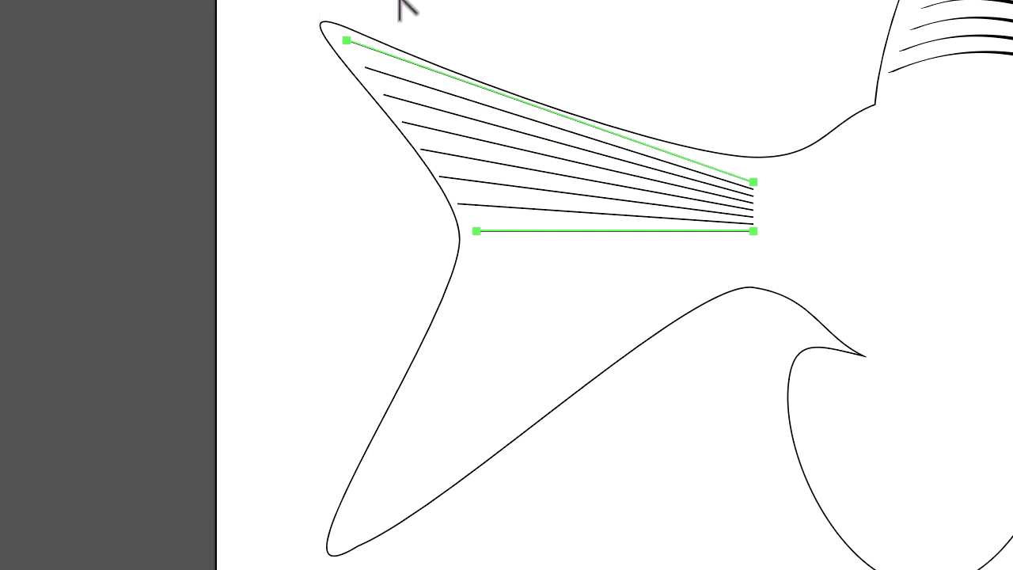
# Step: Bend the top upper-tail line by pulling curve handles from its base, undoing a stray anchor move
pyautogui.moveTo(346, 39); pyautogui.dragTo(320, 8)
pyautogui.hotkey('ctrl', 'z')
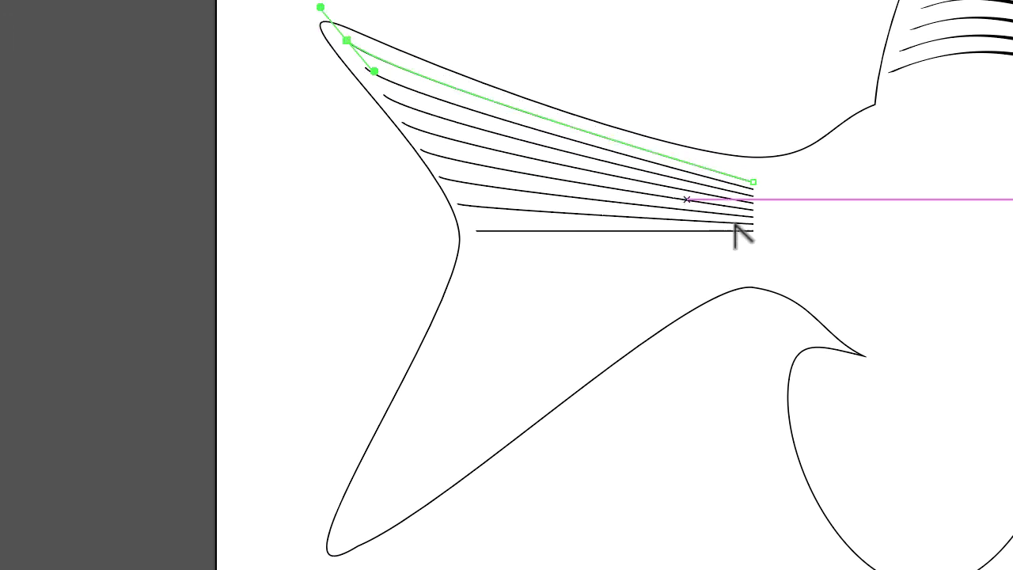
pyautogui.moveTo(753, 181); pyautogui.dragTo(784, 199)
# Step: Curve the start of the bottom upper-tail line, then marquee-select the whole tail blend
pyautogui.moveTo(476, 232); pyautogui.dragTo(431, 219)
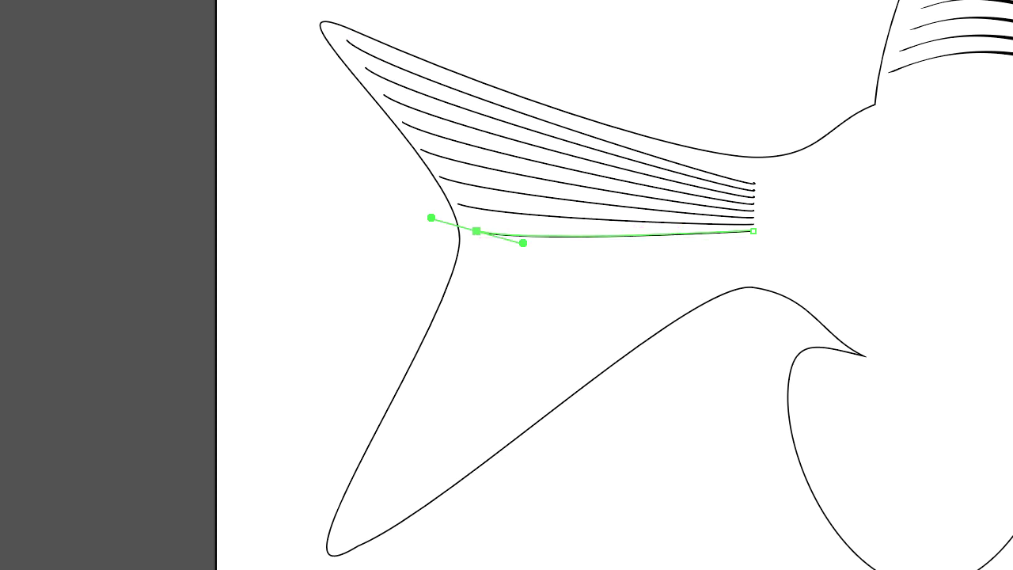
pyautogui.press('v')
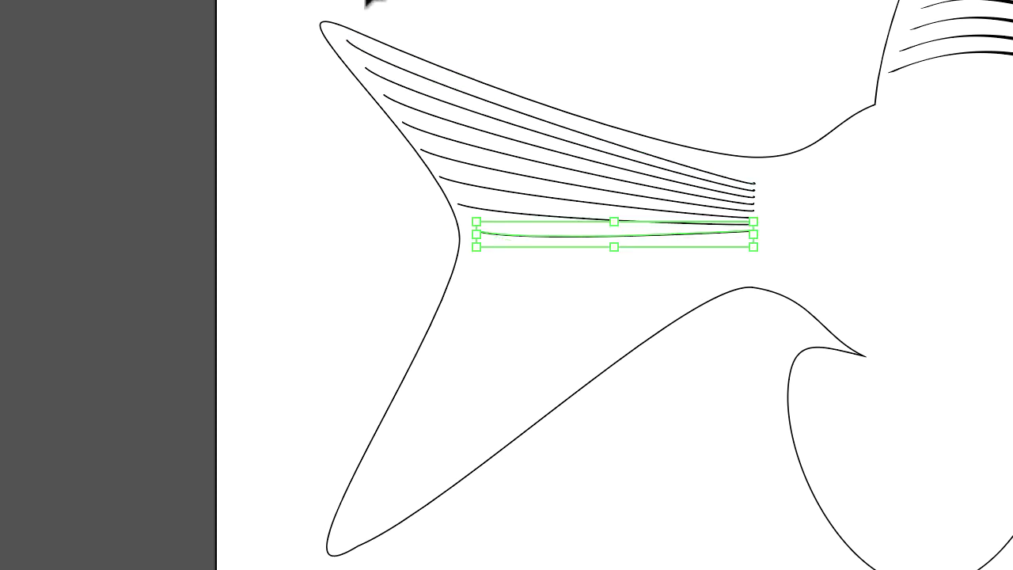
pyautogui.click(367, 2)
pyautogui.moveTo(389, 186); pyautogui.dragTo(785, 328)
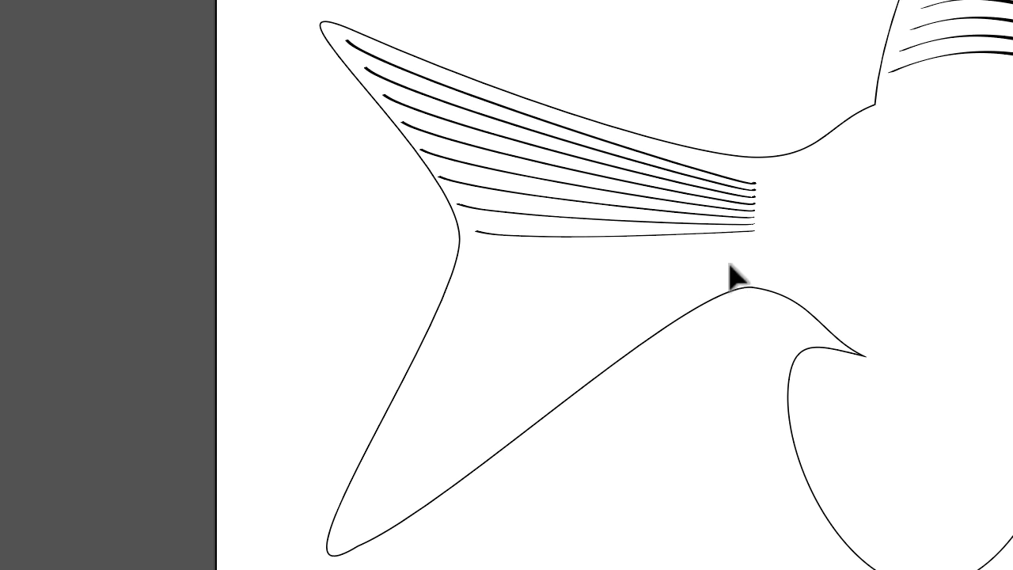
# Step: Draw two Pen lines in the lower tail lobe, base-to-tip and base-to-notch
pyautogui.press('p')
pyautogui.moveTo(752, 272); pyautogui.dragTo(665, 345)
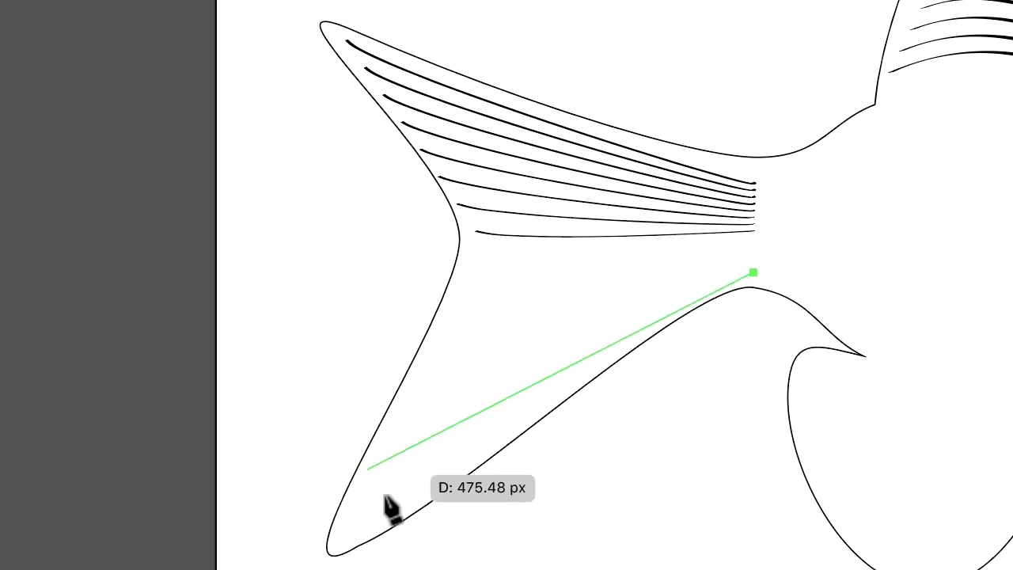
pyautogui.click(361, 533)
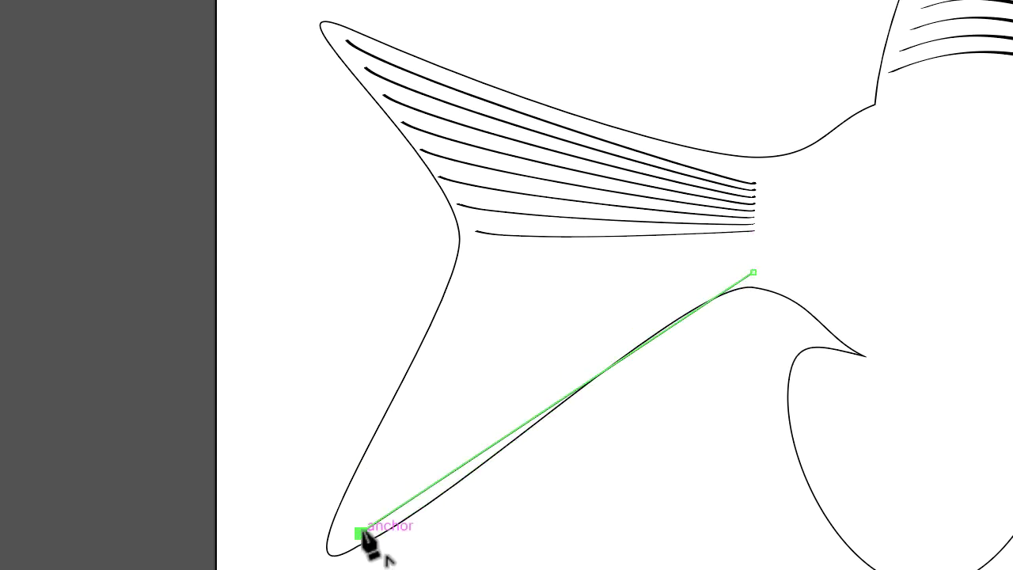
pyautogui.keyDown('ctrl'); pyautogui.click(457, 410); pyautogui.keyUp('ctrl')
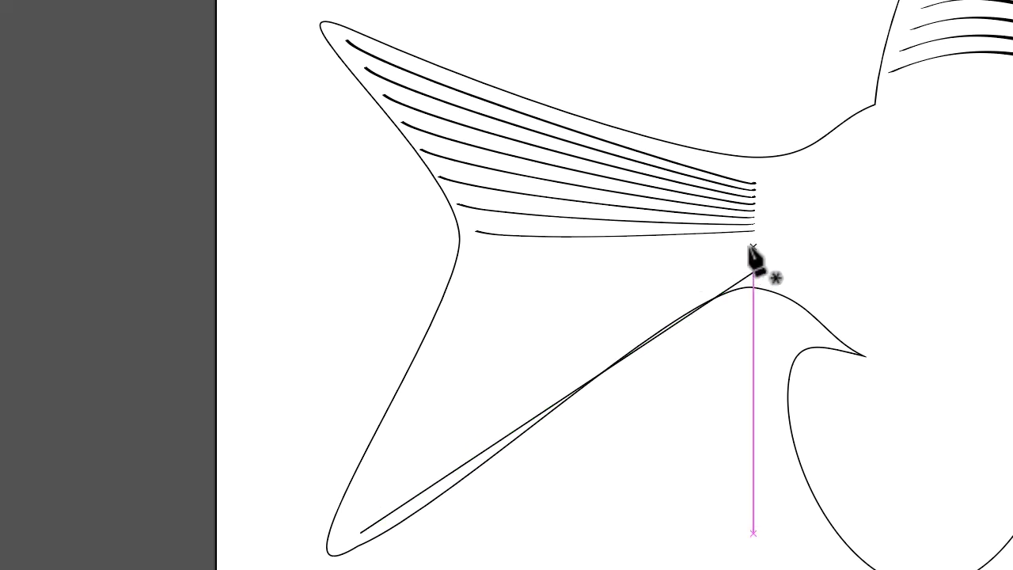
pyautogui.moveTo(753, 249); pyautogui.dragTo(475, 259)
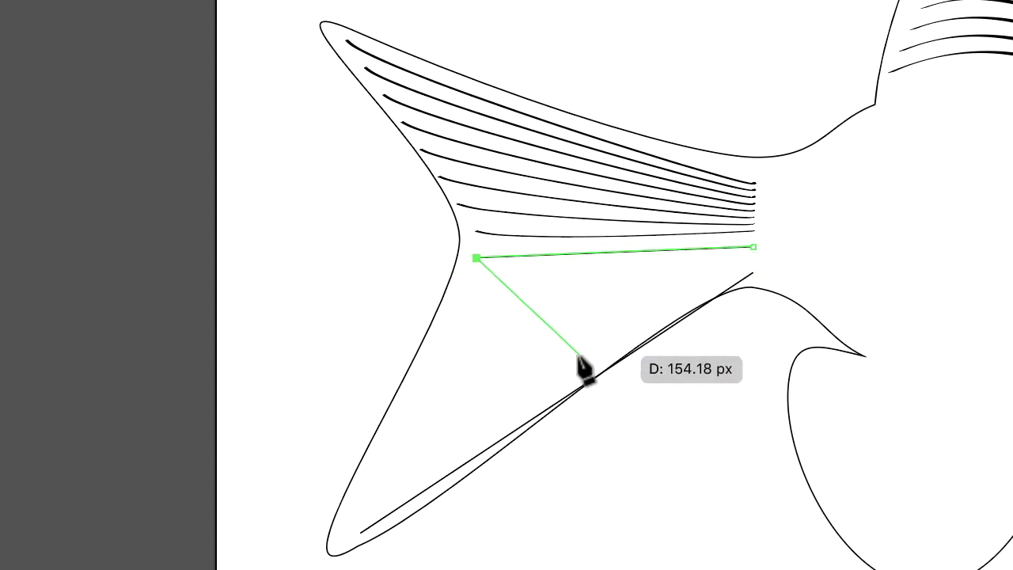
pyautogui.press('s')
pyautogui.press('Escape')
# Step: Select both new lower-lobe lines and blend them with Ctrl+Alt+B into a ray fan
pyautogui.press('n')
pyautogui.click(552, 410)
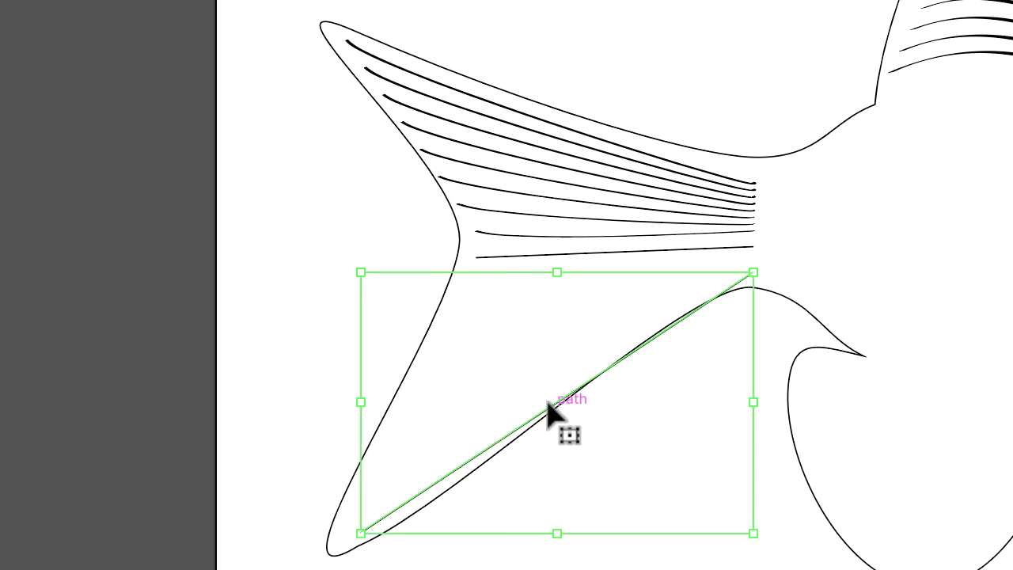
pyautogui.keyDown('shift'); pyautogui.click(610, 254); pyautogui.keyUp('shift')
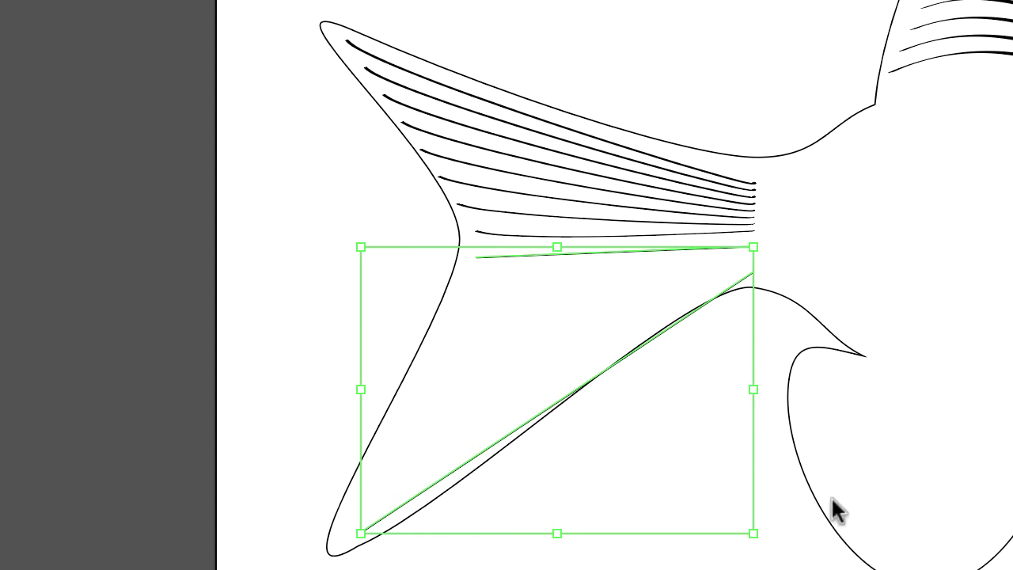
pyautogui.press('a')
pyautogui.hotkey('ctrl', 'alt', 'b')
pyautogui.press('v')
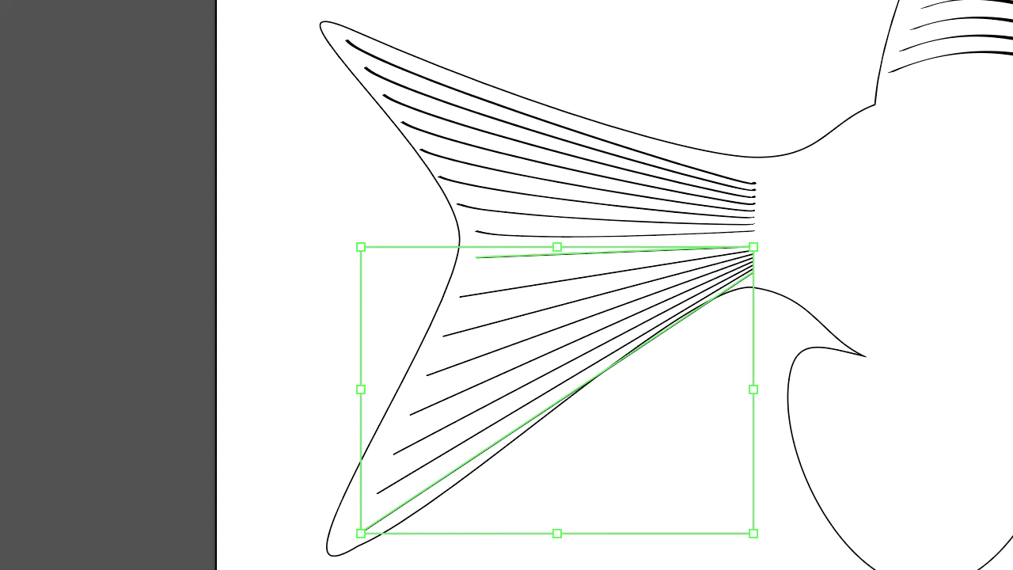
pyautogui.press('a')
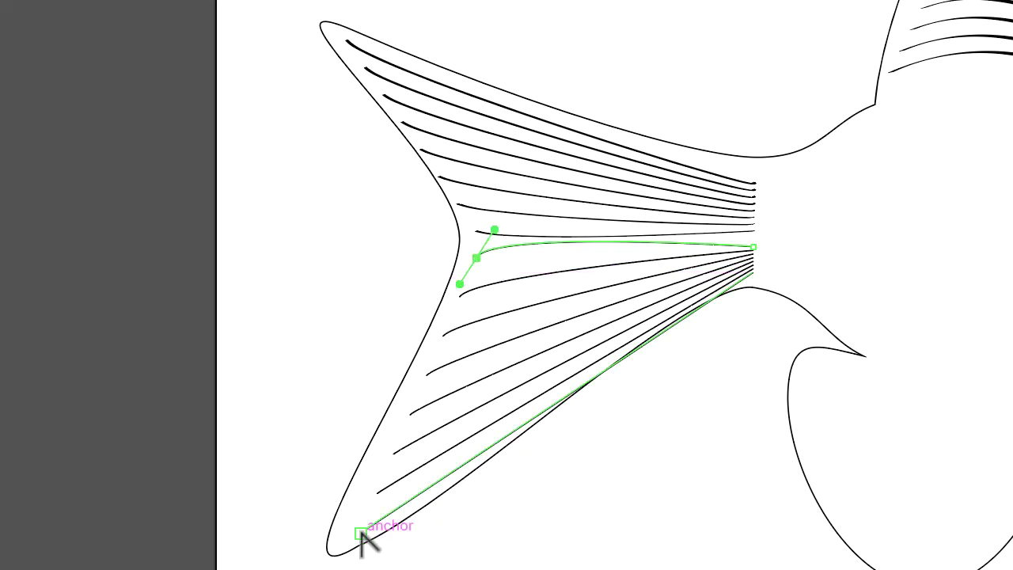
# Step: Drag a handle out of the lower line's tip anchor to curve it, then select the blend
pyautogui.moveTo(361, 533); pyautogui.dragTo(340, 525)
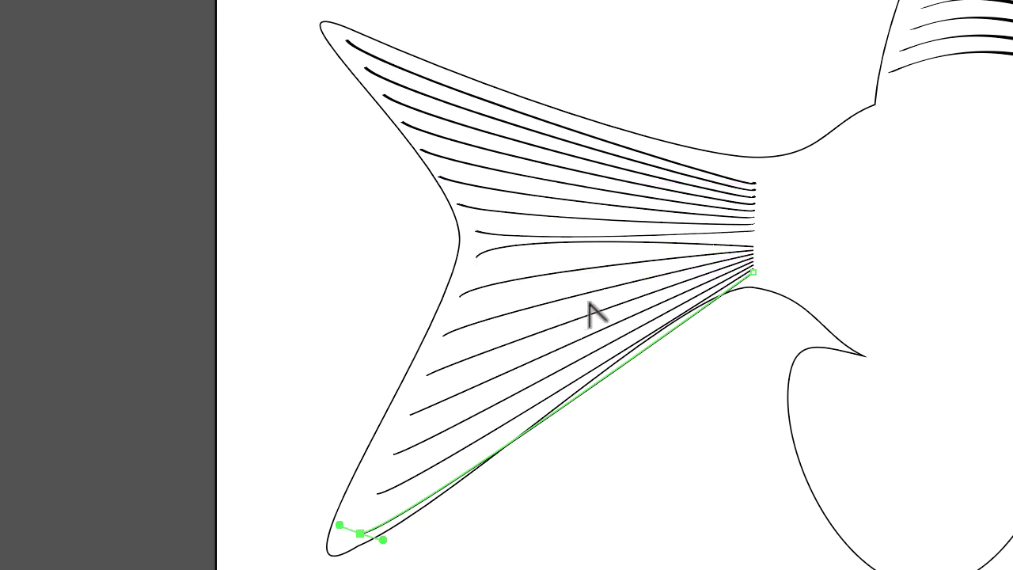
pyautogui.press('v')
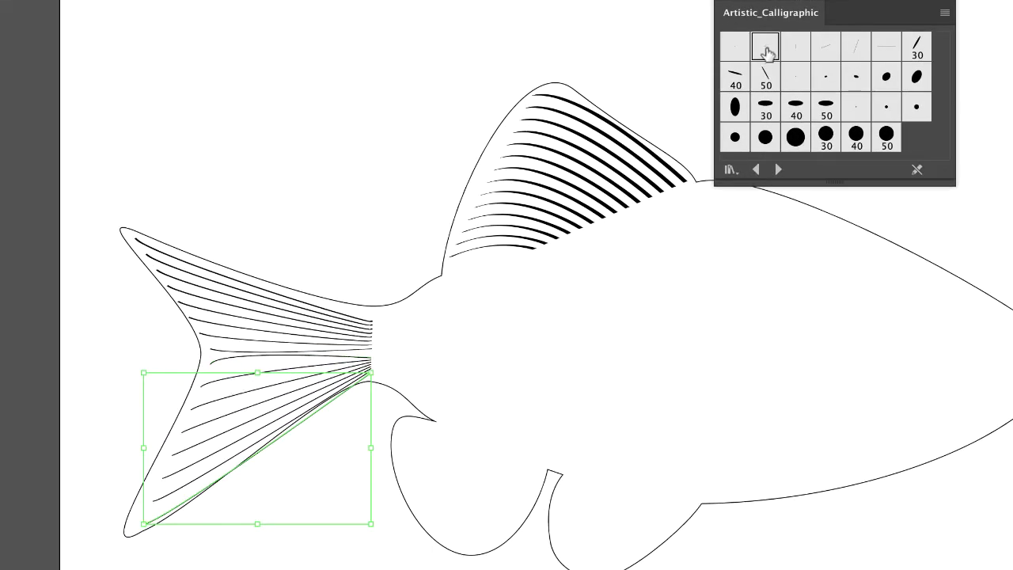
# Step: Repaint the bottom lower-tail ray with the calligraphic Paintbrush, then deselect it
pyautogui.moveTo(815, 11)
pyautogui.mouseDown()
pyautogui.moveTo(383, 524)
pyautogui.moveTo(400, 295)
pyautogui.mouseUp()
pyautogui.moveTo(393, 208); pyautogui.dragTo(336, 77)
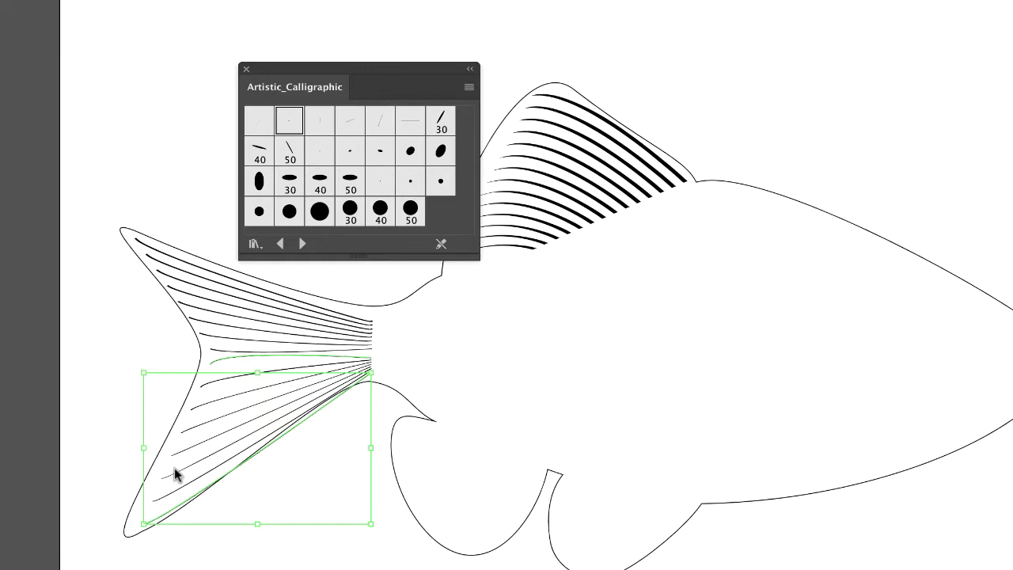
pyautogui.press('b')
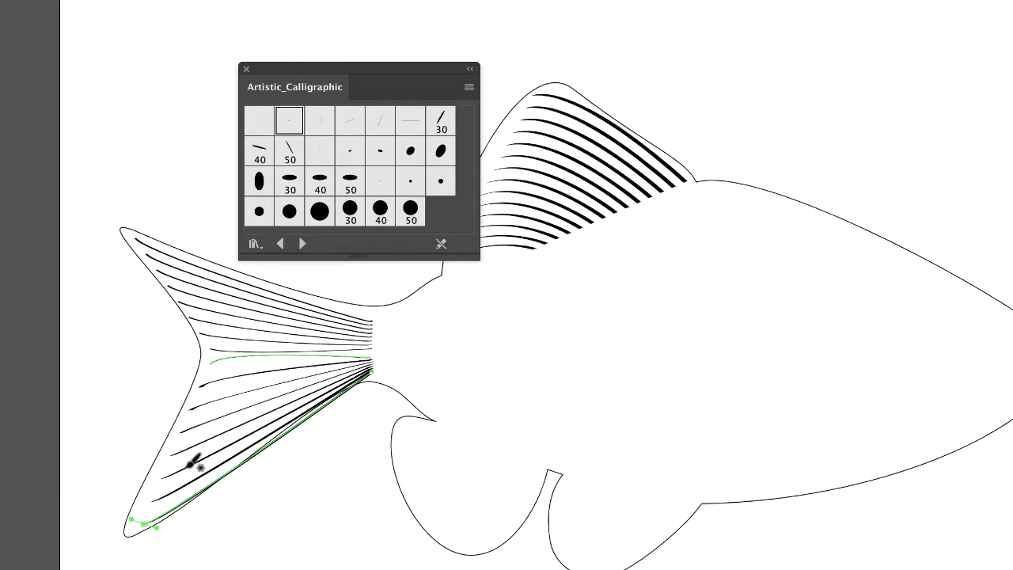
pyautogui.keyDown('ctrl'); pyautogui.click(301, 543); pyautogui.keyUp('ctrl')
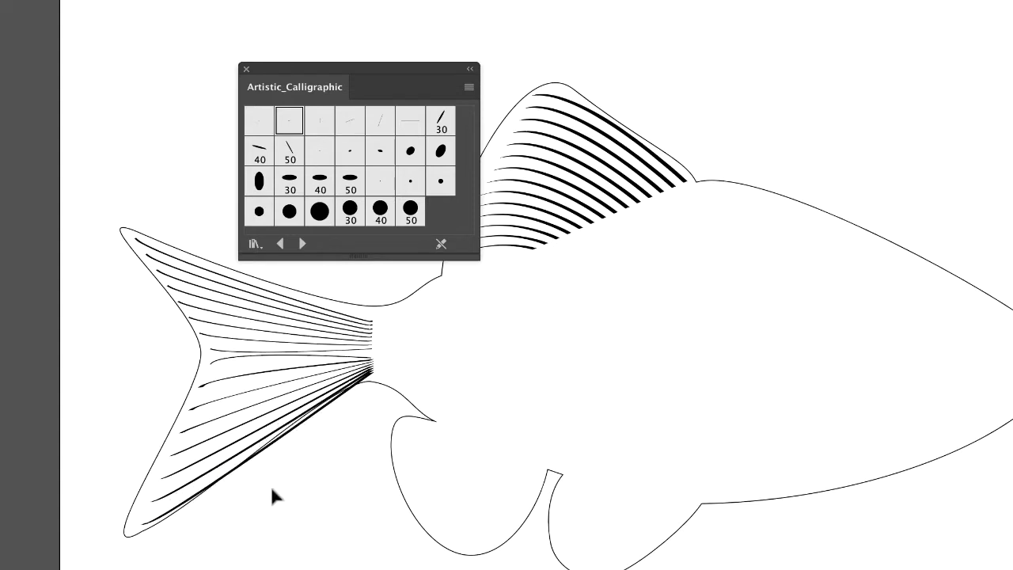
# Step: Squash the lower tail ray fan upward by dragging its bottom bounding-box handle
pyautogui.click(247, 467)
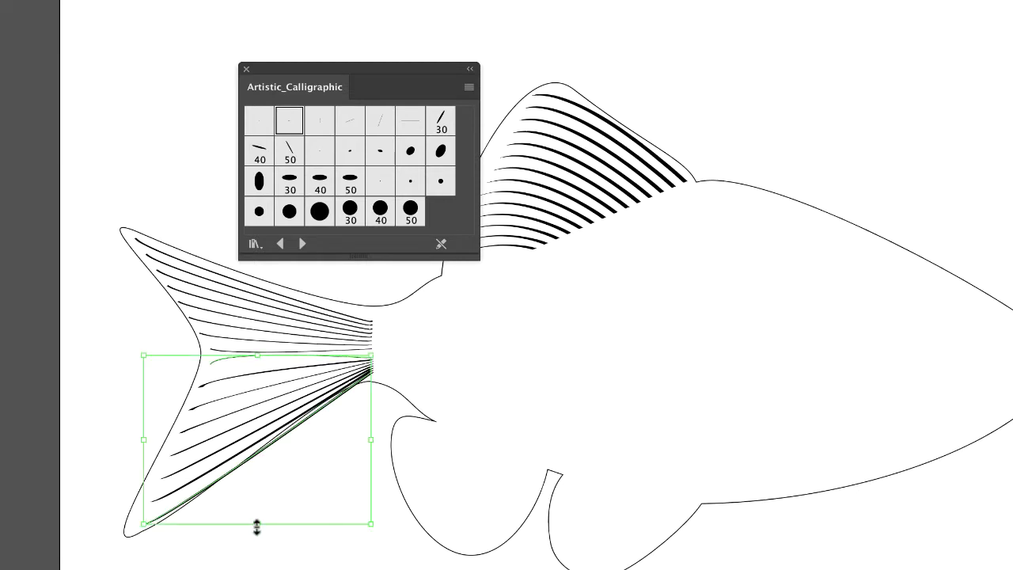
pyautogui.moveTo(257, 525); pyautogui.dragTo(257, 501)
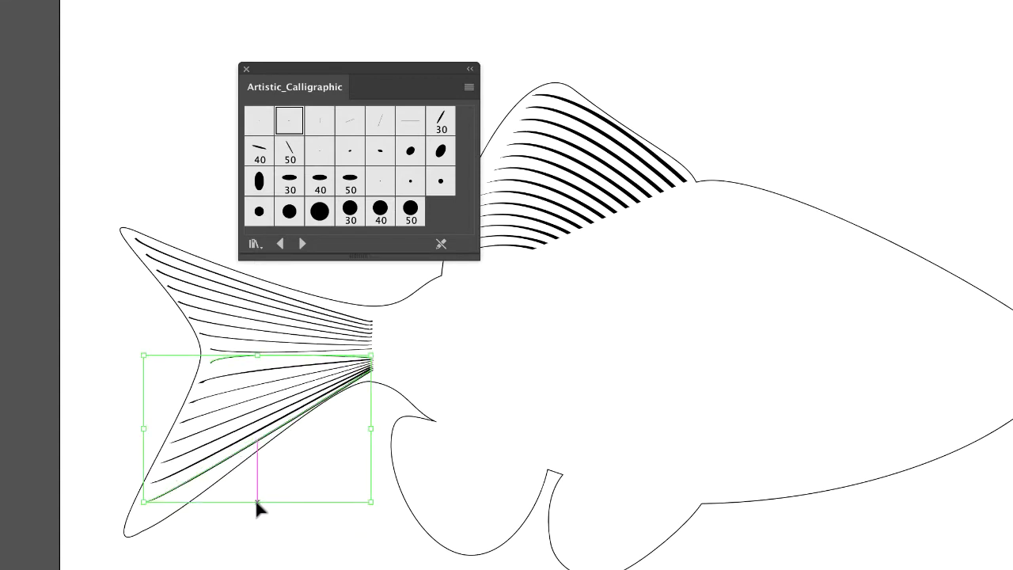
pyautogui.click(288, 561)
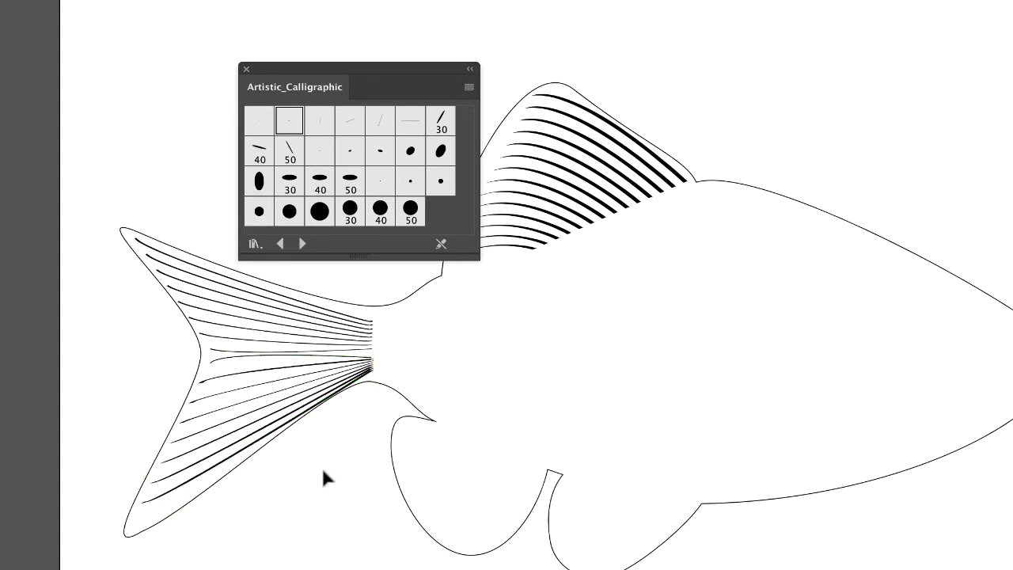
# Step: Reshape and move the outer ray's end anchor so it sits inside the fin
pyautogui.click(262, 445)
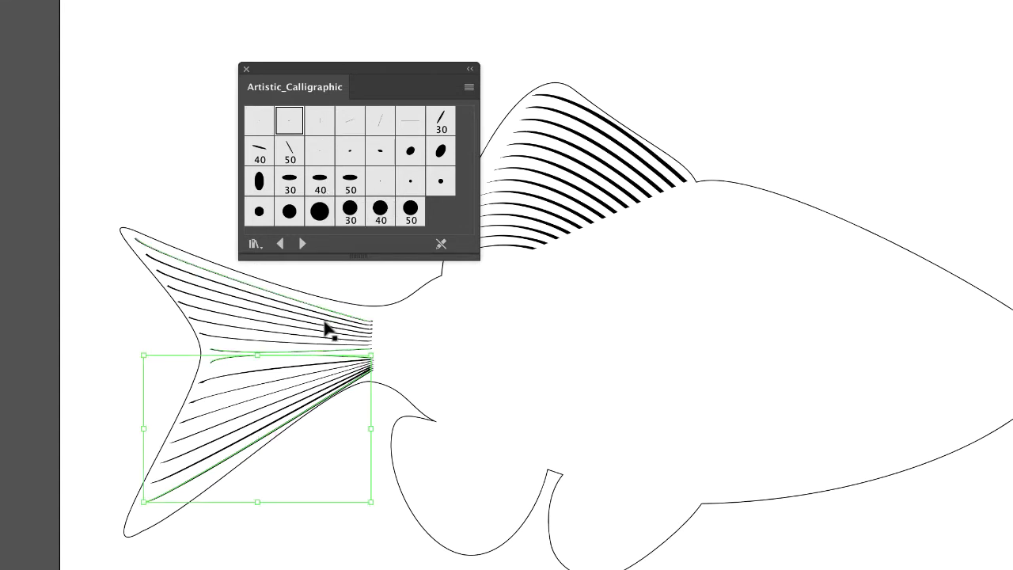
pyautogui.press('b')
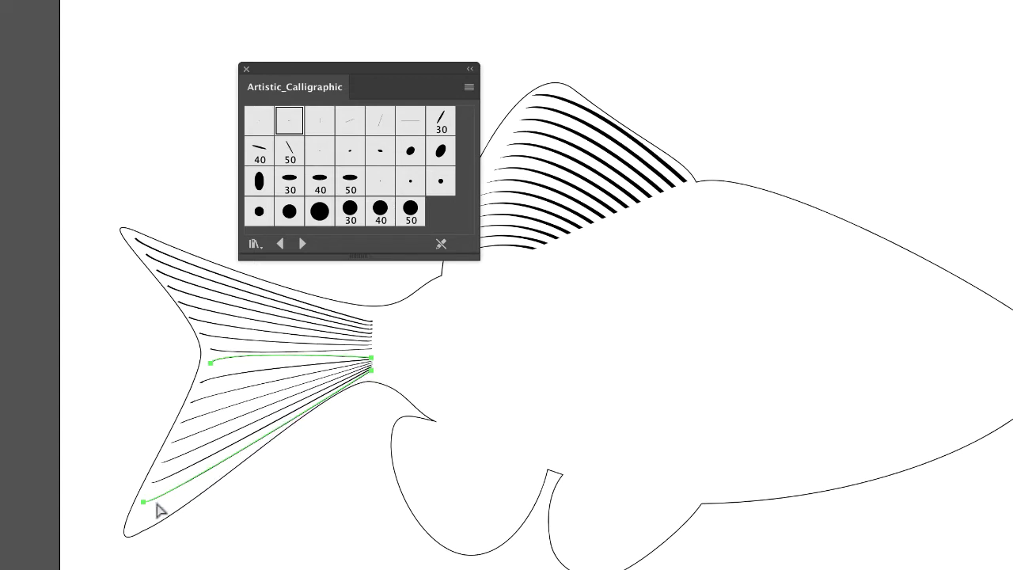
pyautogui.click(370, 372)
pyautogui.moveTo(373, 373); pyautogui.dragTo(362, 355)
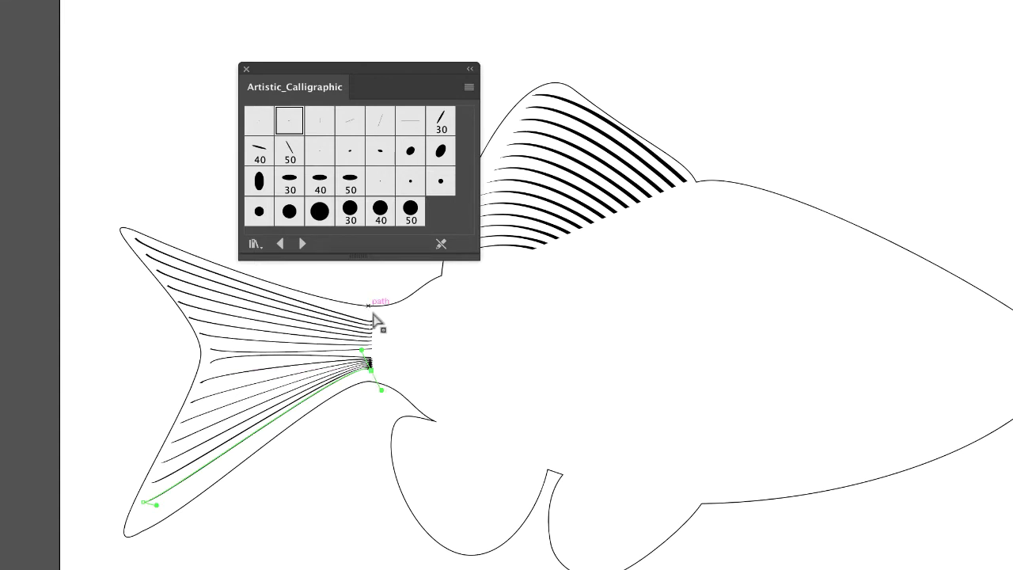
pyautogui.moveTo(371, 372); pyautogui.dragTo(384, 393)
pyautogui.click(277, 509)
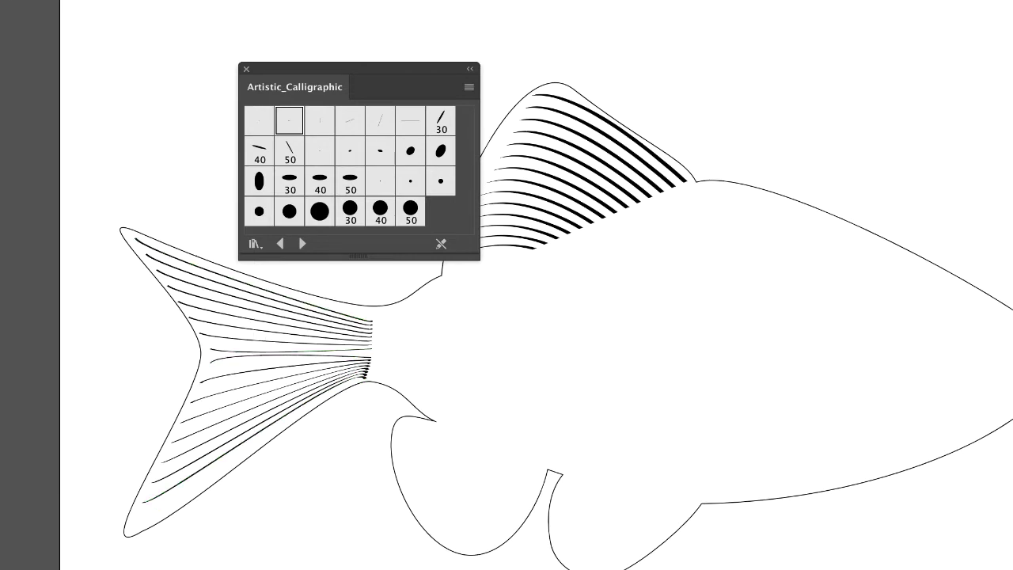
# Step: Show the reference photo and apply the calligraphic brush to the pectoral fin rays
pyautogui.moveTo(376, 66); pyautogui.dragTo(327, 3)
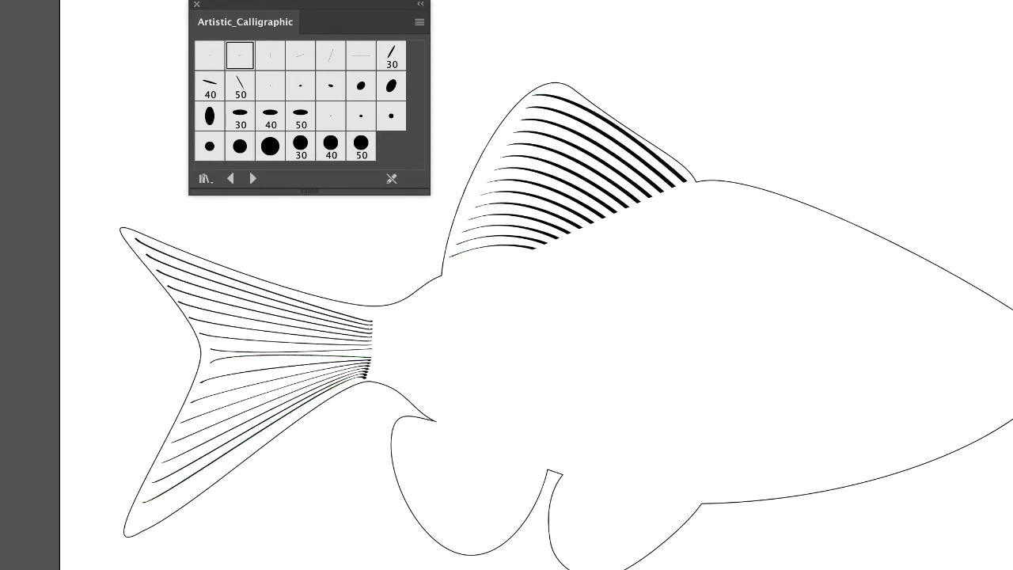
pyautogui.hotkey('ctrl', 'shift', 'w')
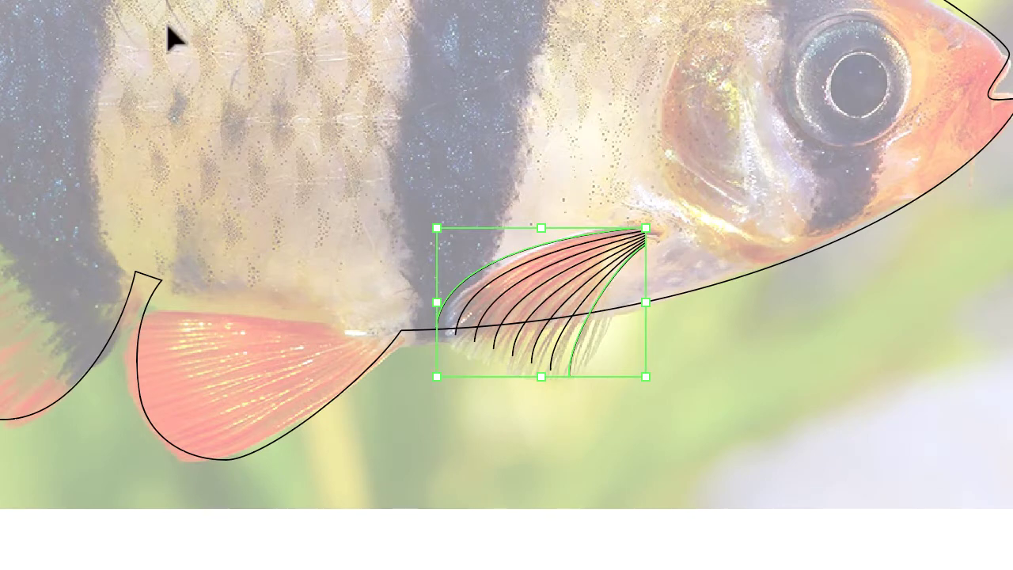
pyautogui.moveTo(959, 328); pyautogui.dragTo(920, 186)
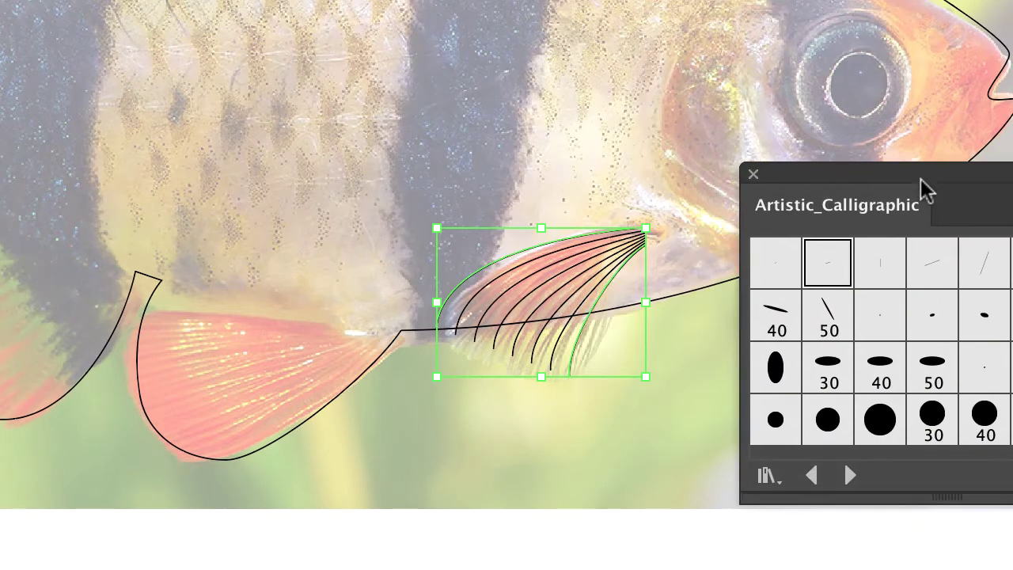
pyautogui.click(824, 267)
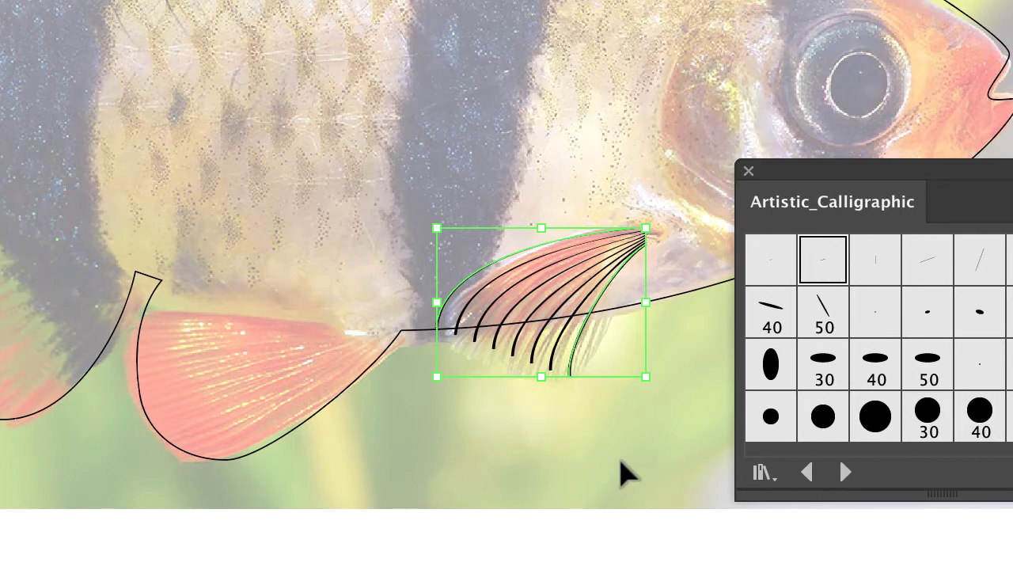
pyautogui.press('a')
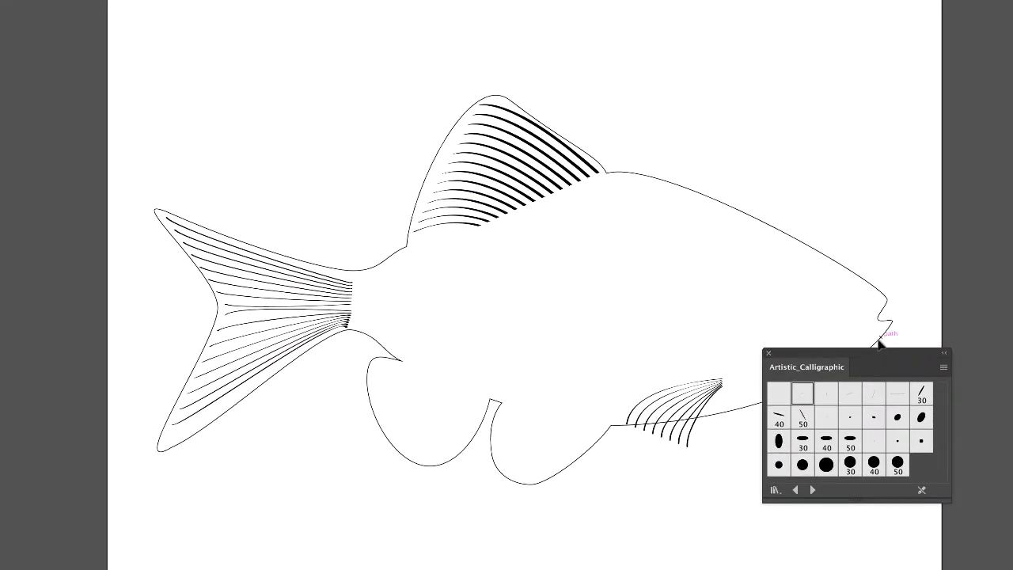
# Step: Marquee-select the tail ray strokes to check their anchors, then deselect to view the finished fish
pyautogui.moveTo(871, 364)
pyautogui.mouseDown()
pyautogui.moveTo(795, 480)
pyautogui.moveTo(778, 475)
pyautogui.mouseUp()
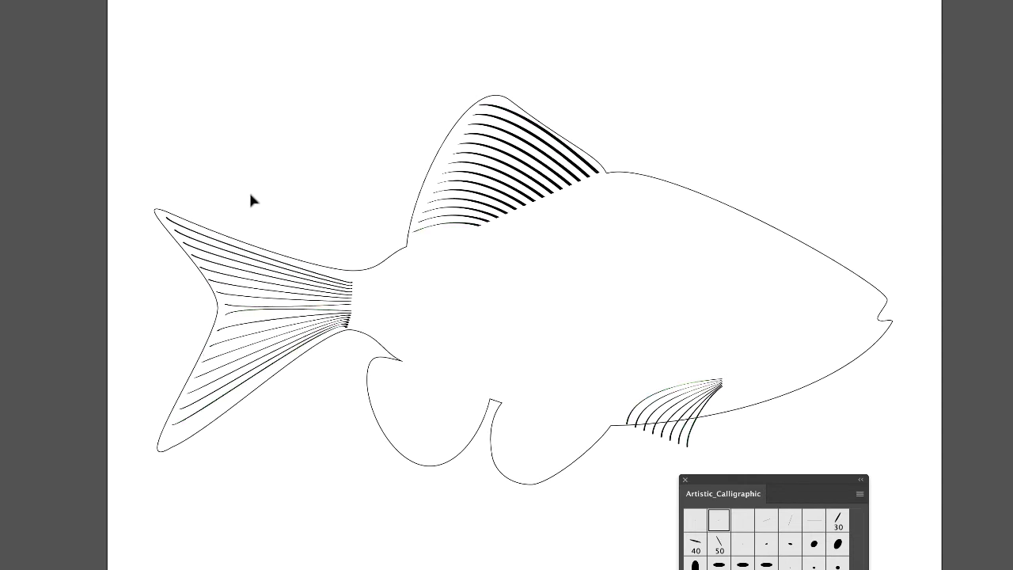
pyautogui.moveTo(300, 414); pyautogui.dragTo(316, 426)
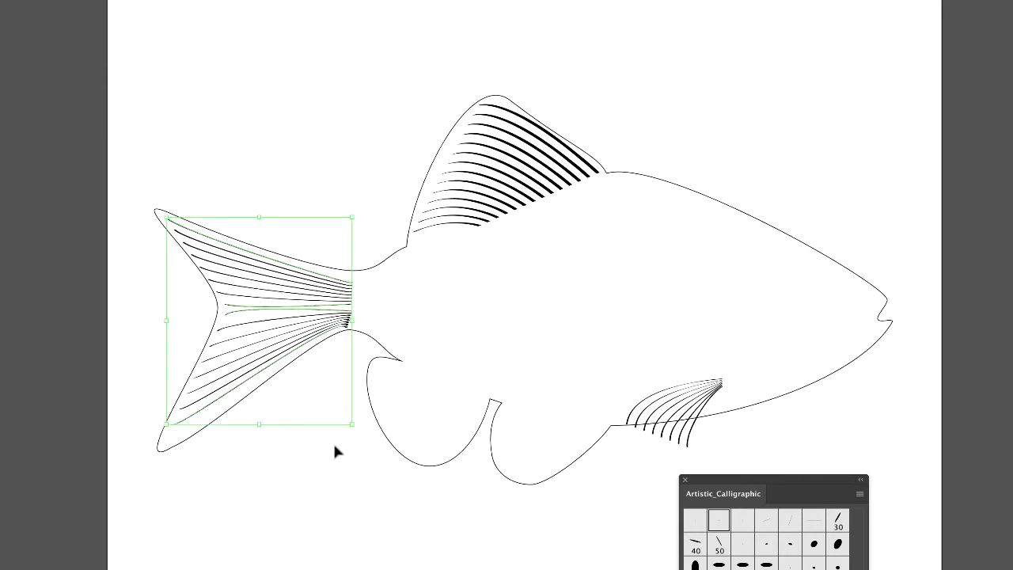
pyautogui.press('a')
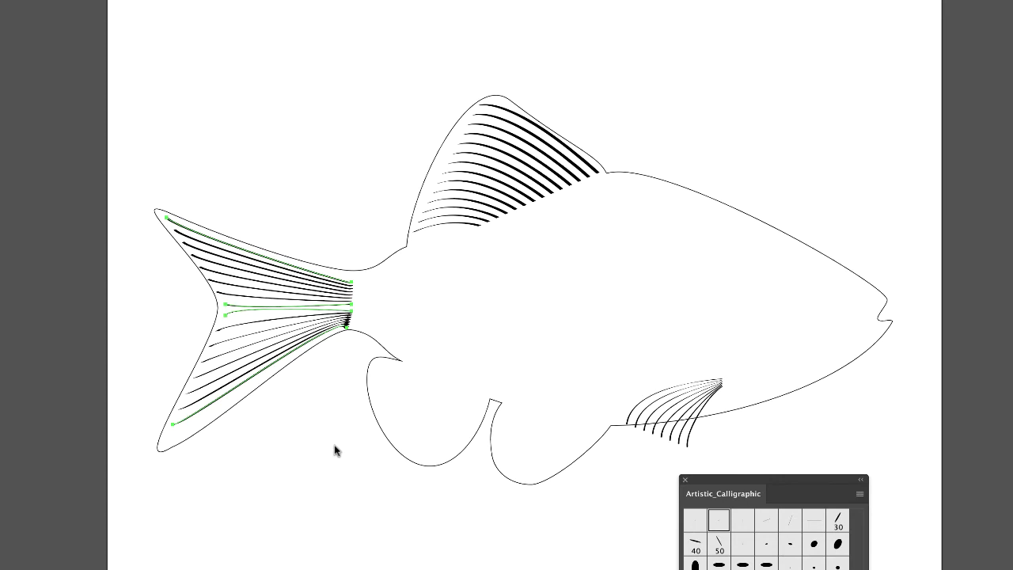
pyautogui.press('v')
pyautogui.click(335, 450)
pyautogui.press('b')
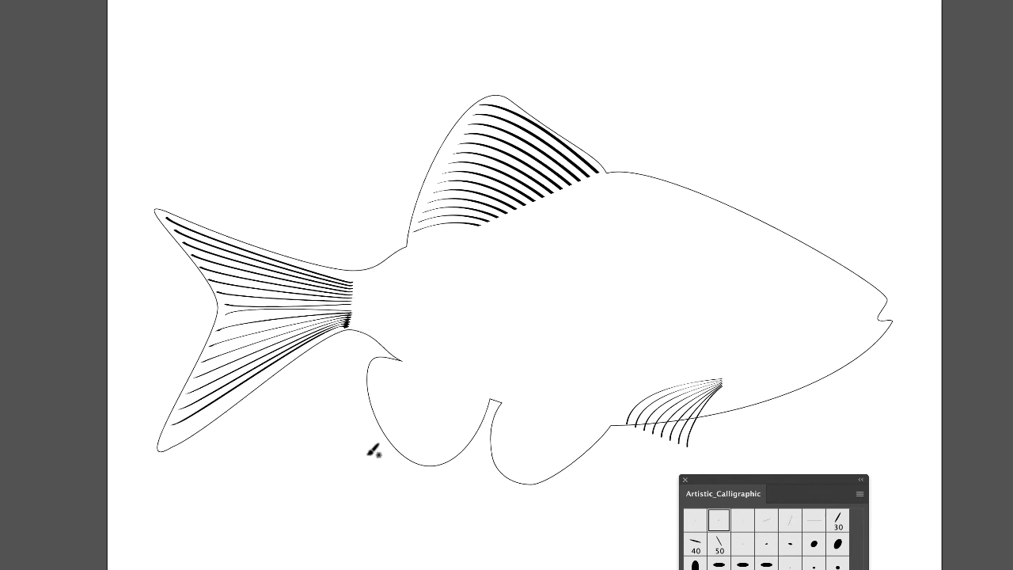
pyautogui.moveTo(788, 489); pyautogui.dragTo(757, 495)
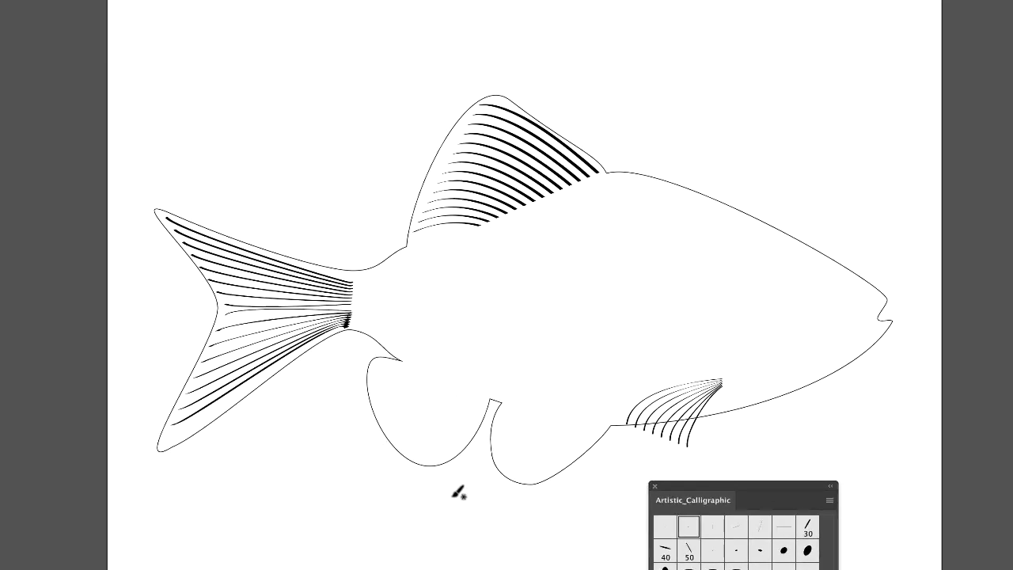
pyautogui.press('v')
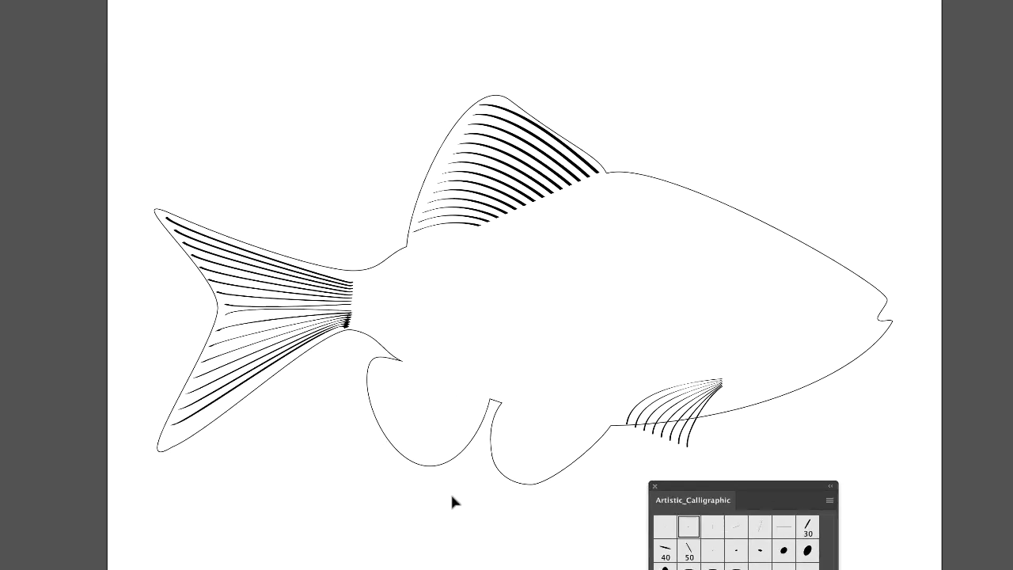